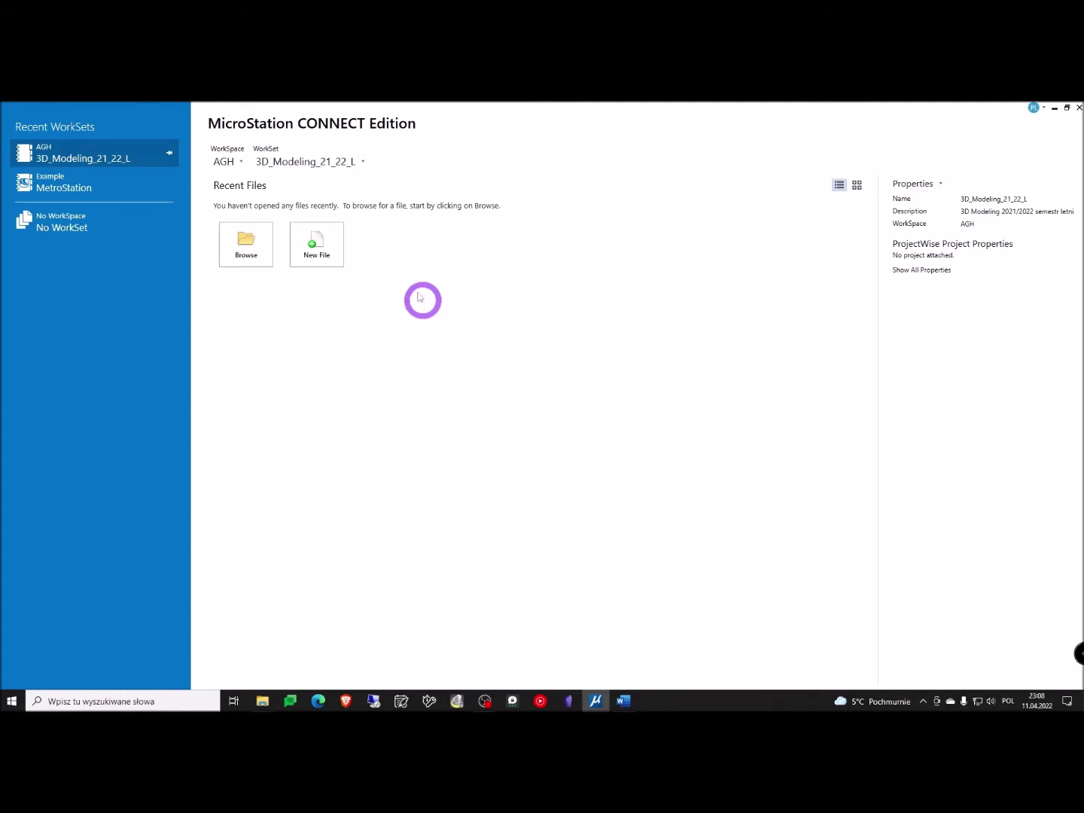
- Create a new design file named Window_modeling based on the 3D Metric Design.dgn seed file
left_click(307, 251)
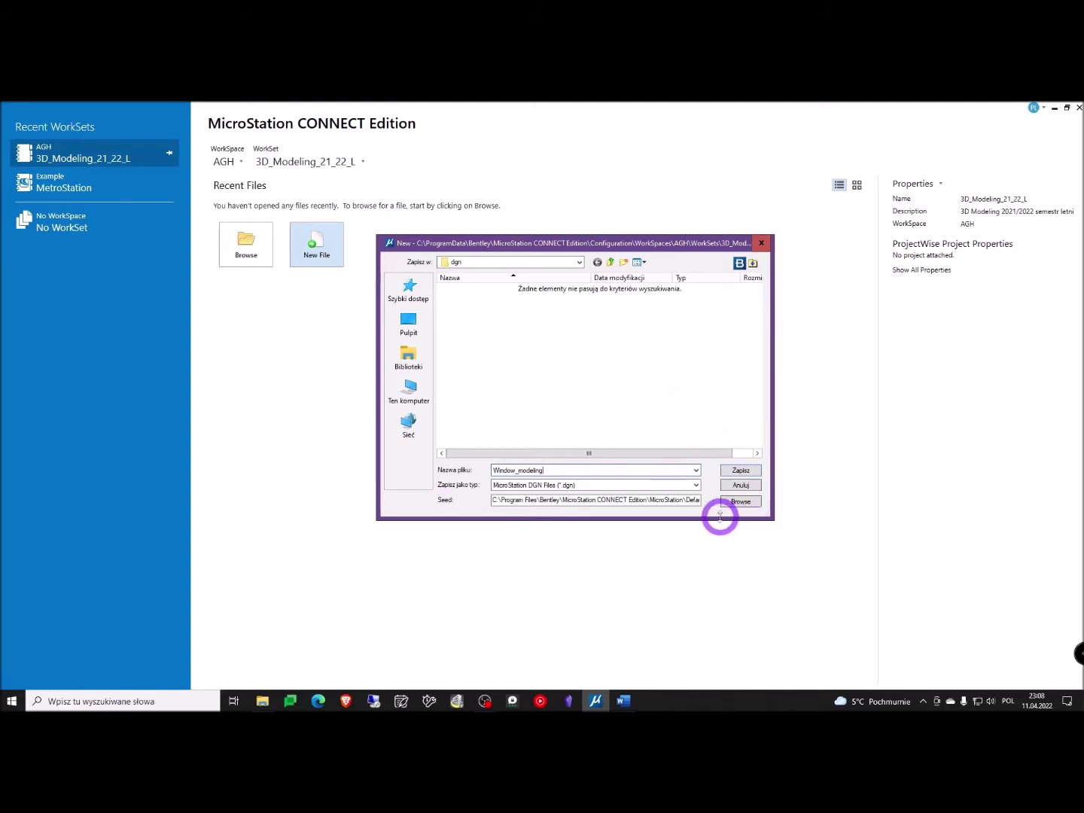
left_click(740, 502)
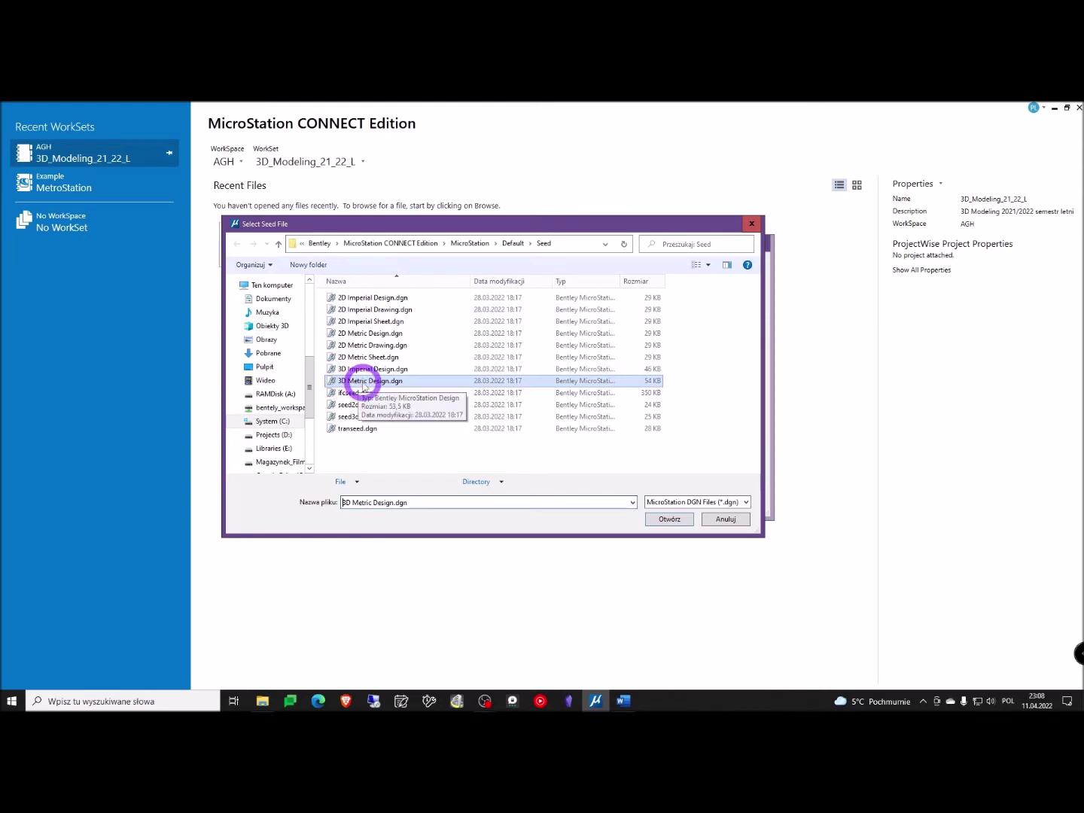
left_click(677, 522)
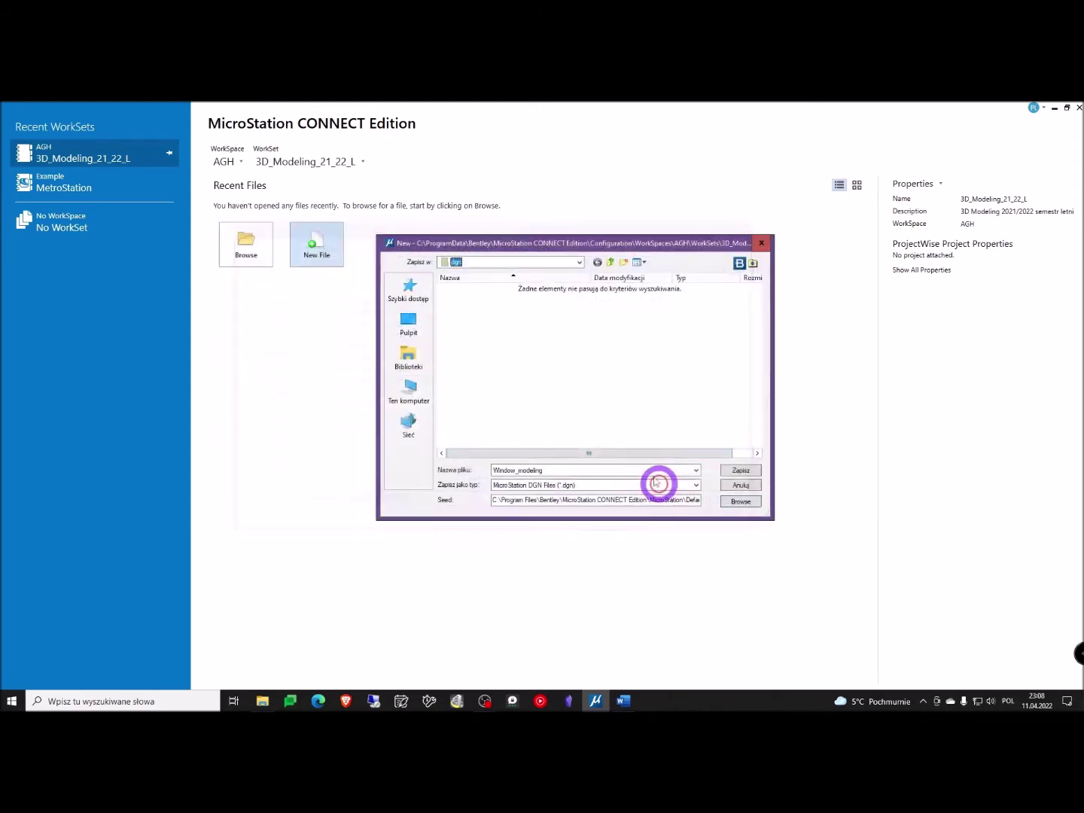
left_click(740, 472)
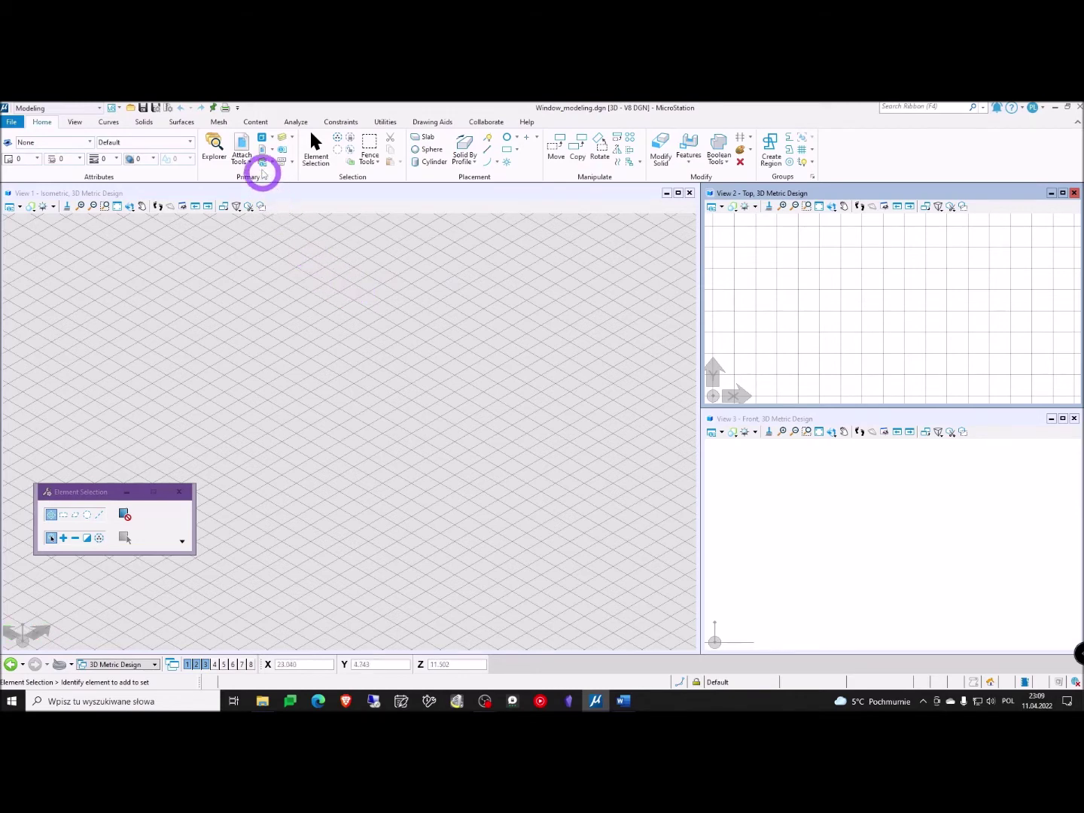
- Create three new levels named _POINTCLOUD_WINDOW, _CLIP and WINDOW in the Level Manager
left_click(263, 163)
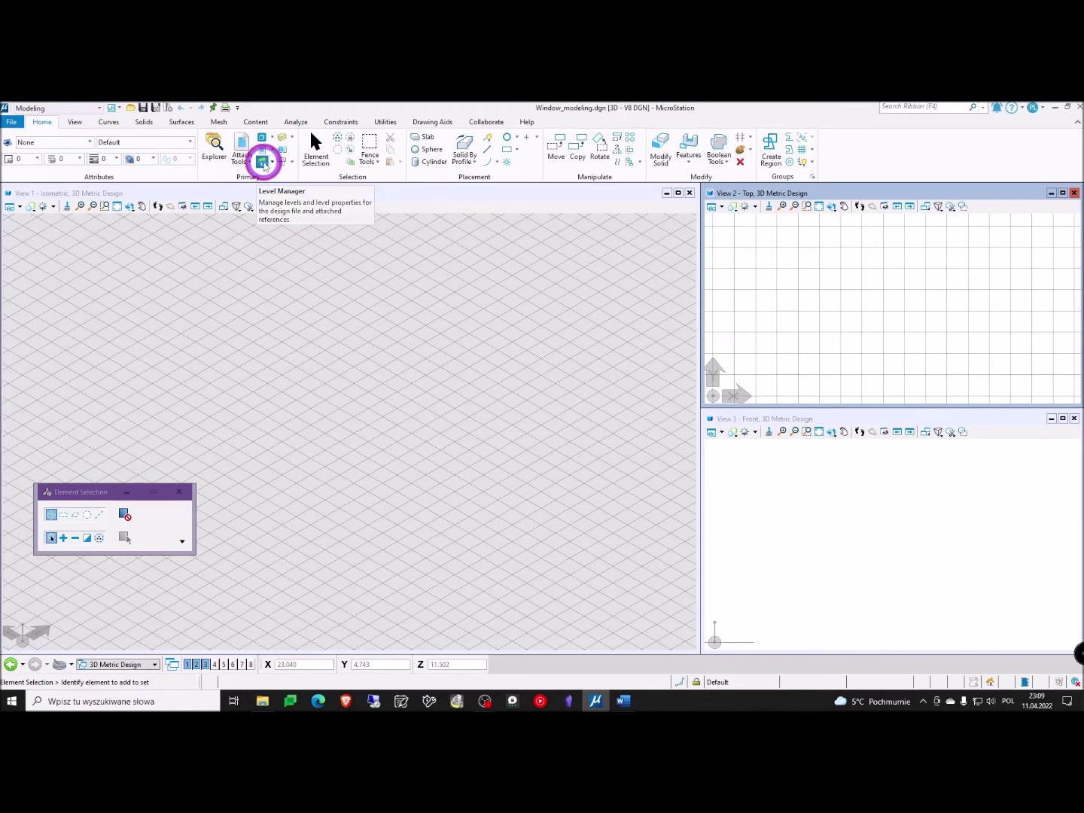
left_click_drag(353, 312, 378, 310)
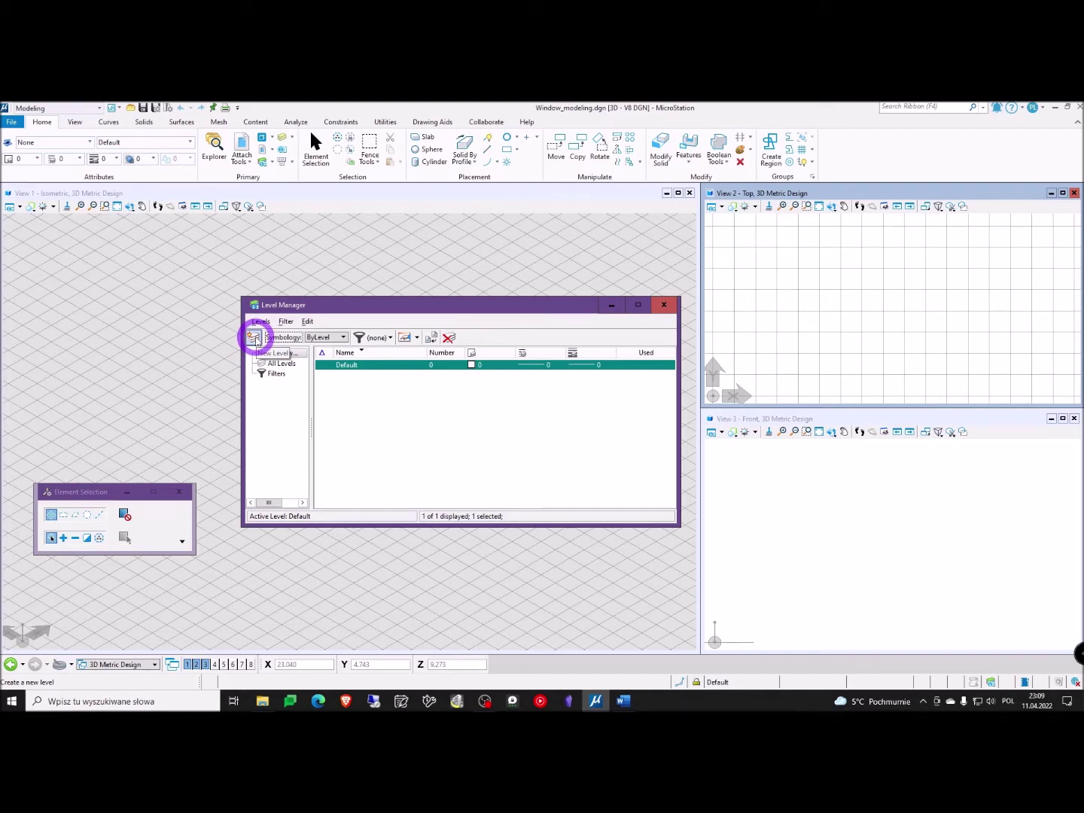
left_click(256, 339)
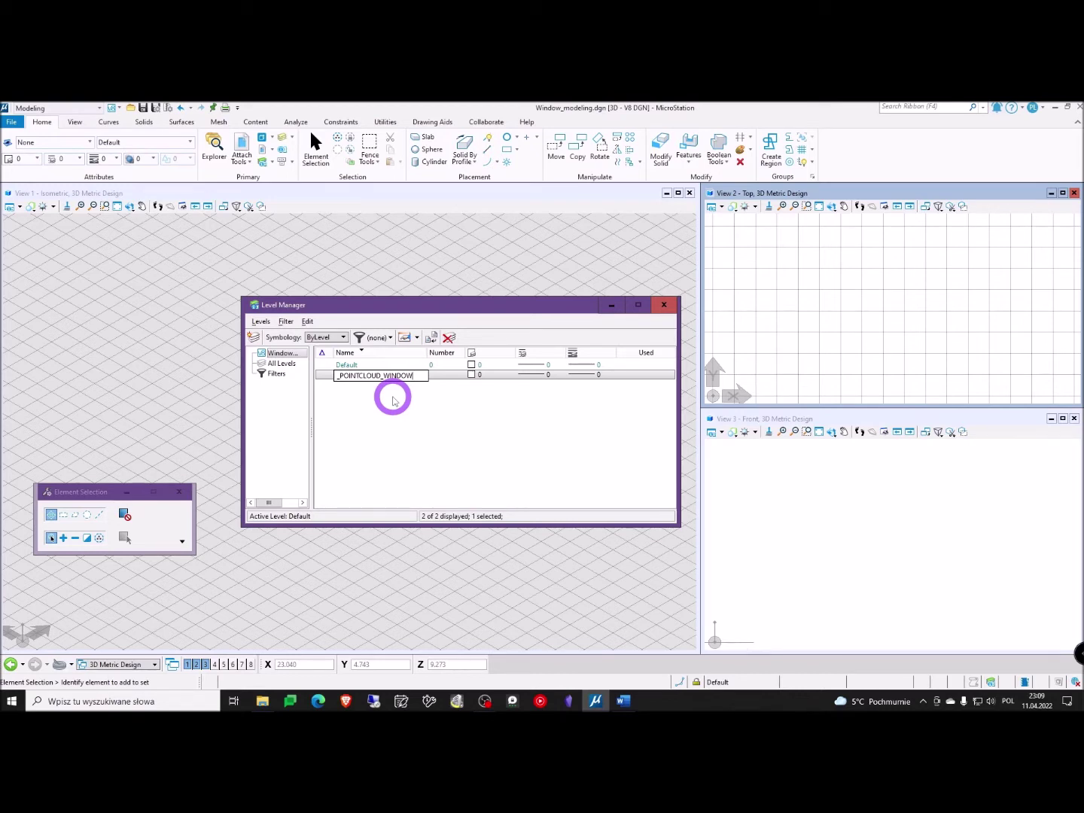
left_click(392, 400)
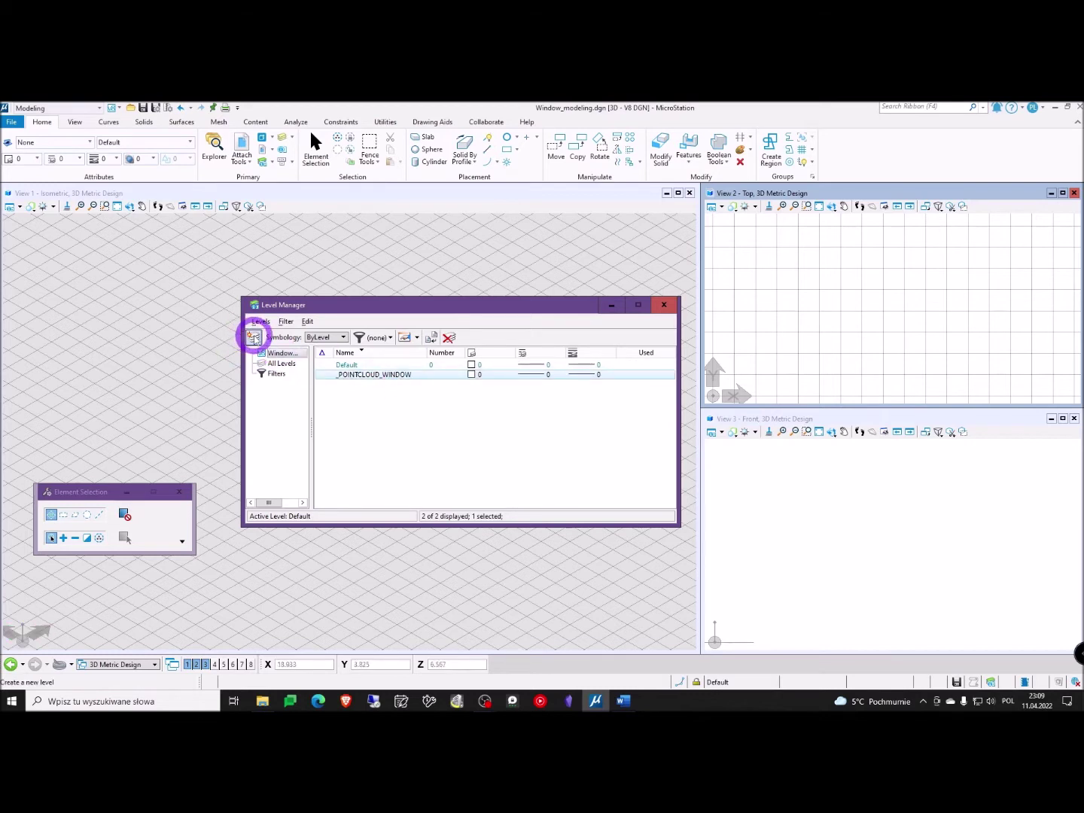
left_click(254, 338)
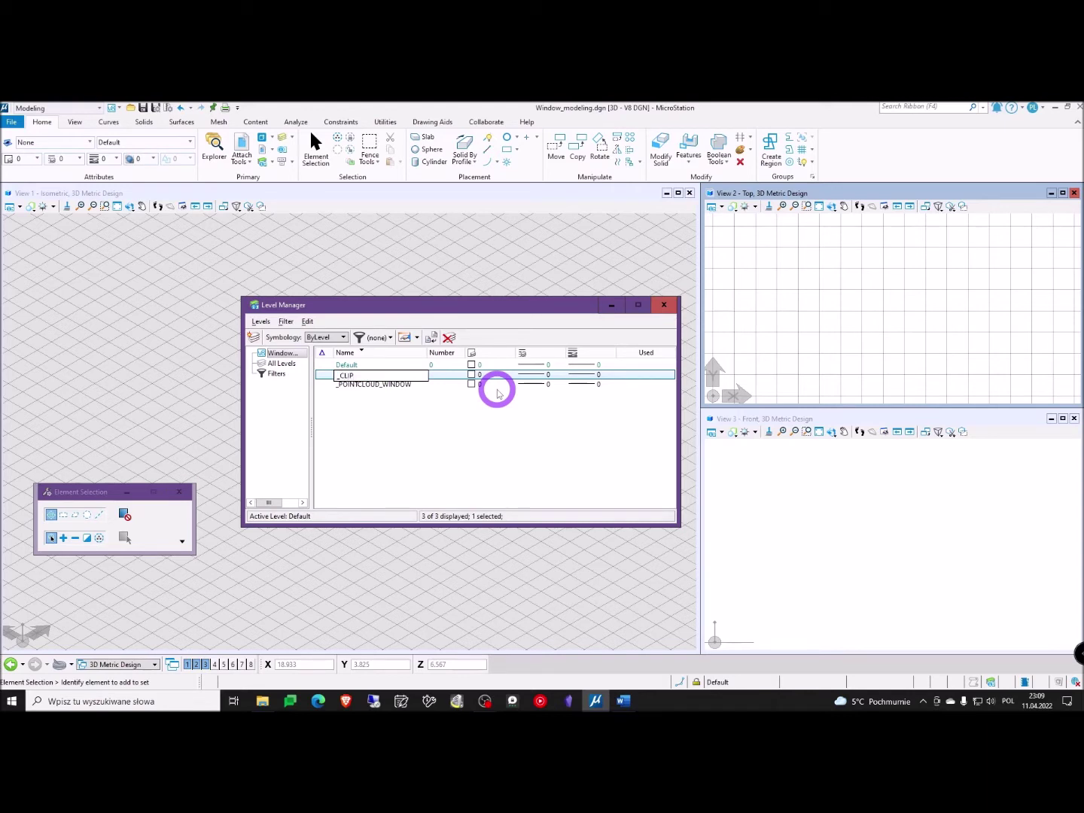
key("Return")
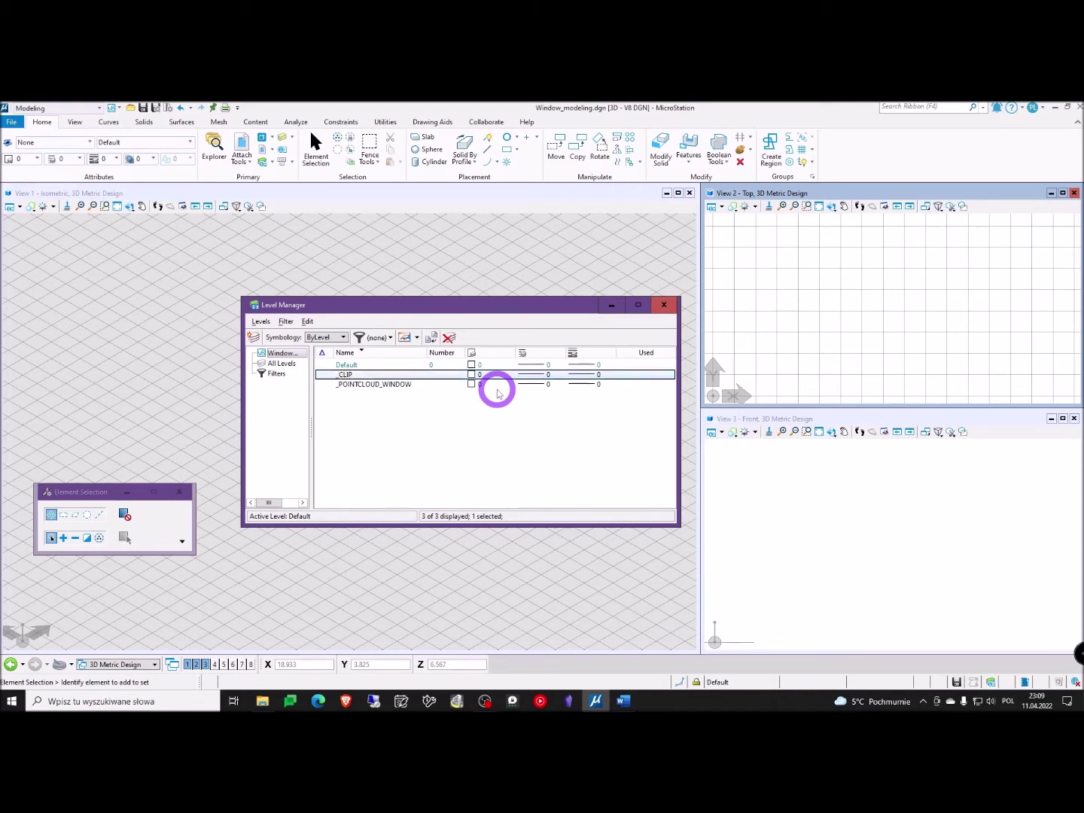
left_click(255, 338)
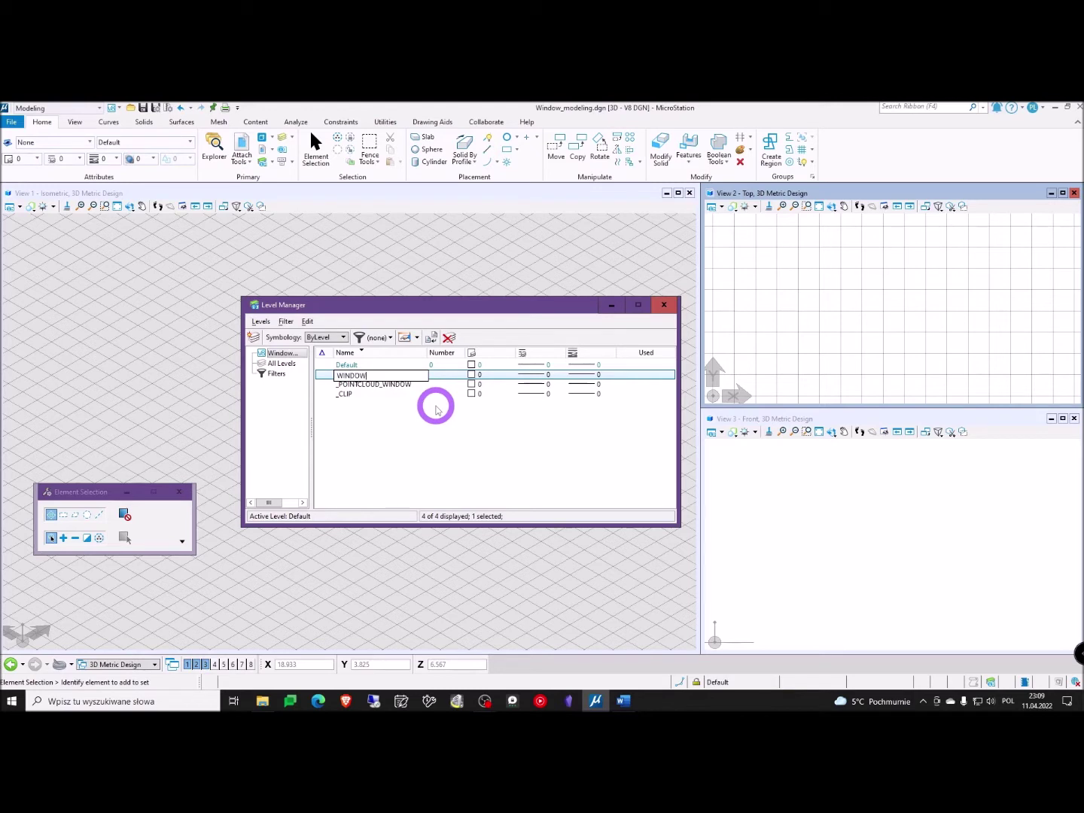
key("Return")
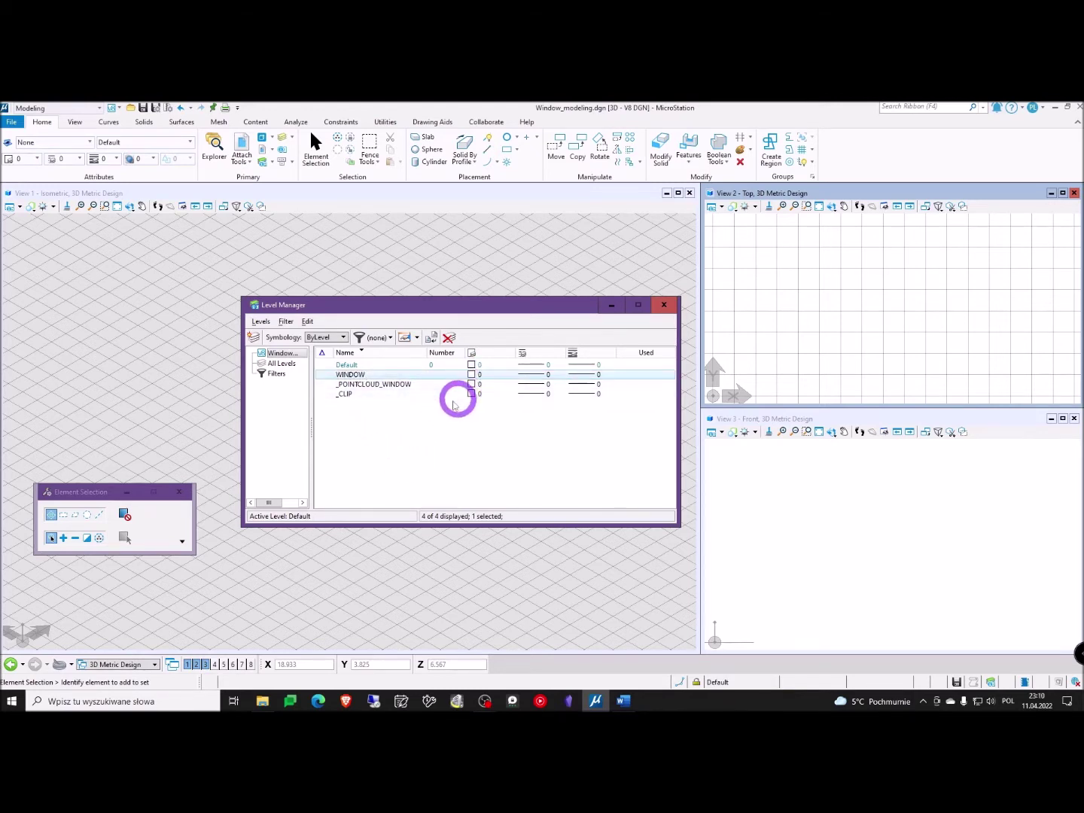
- Set the transparency of the _CLIP level to 50 in its level properties
left_click(360, 394)
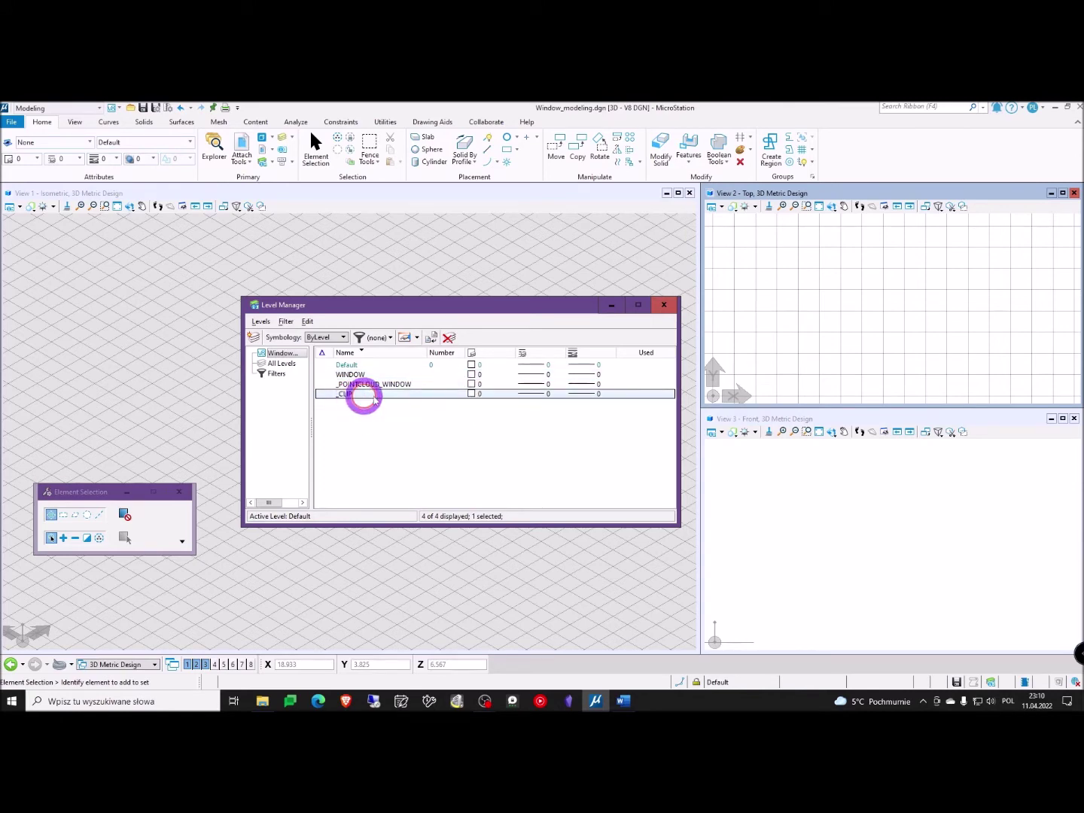
right_click(426, 391)
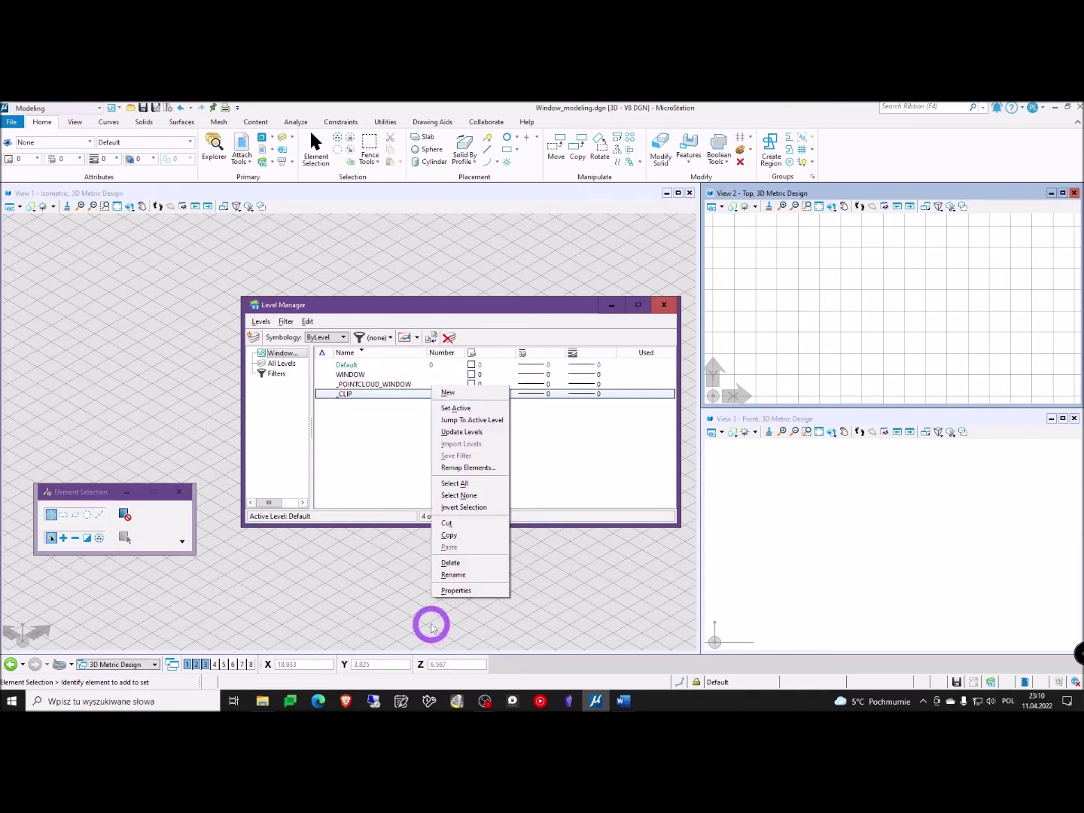
left_click(456, 591)
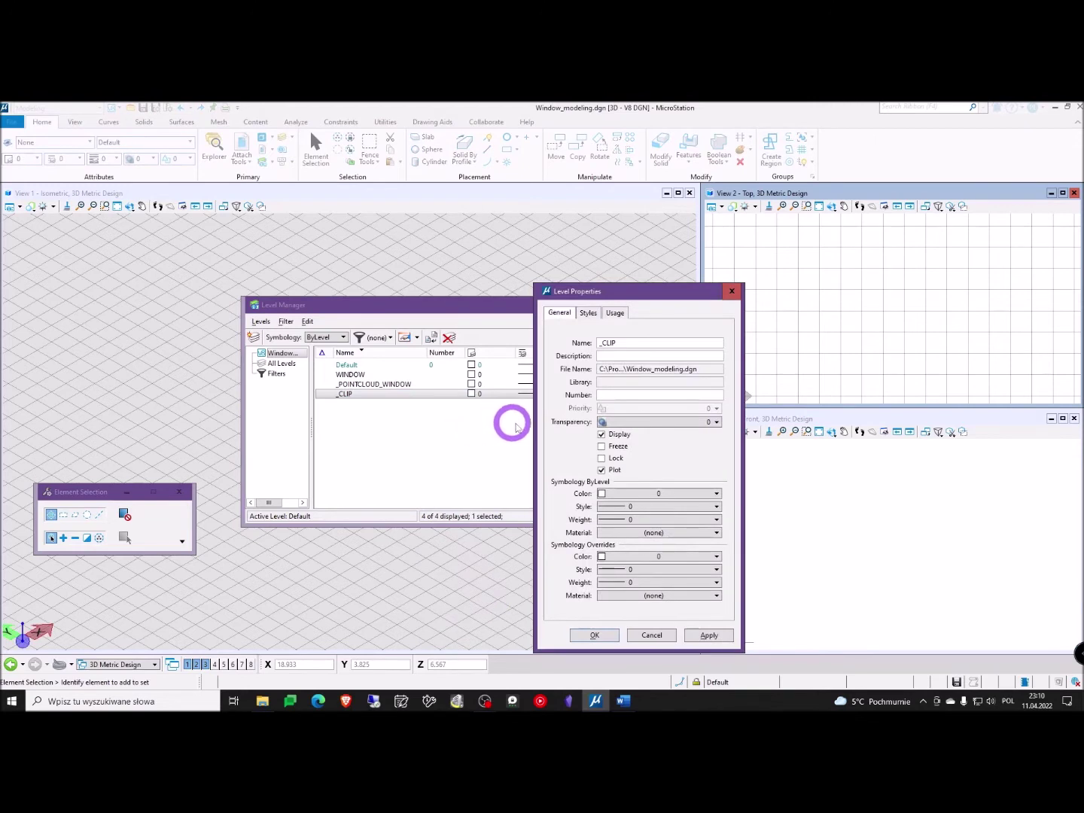
left_click(641, 423)
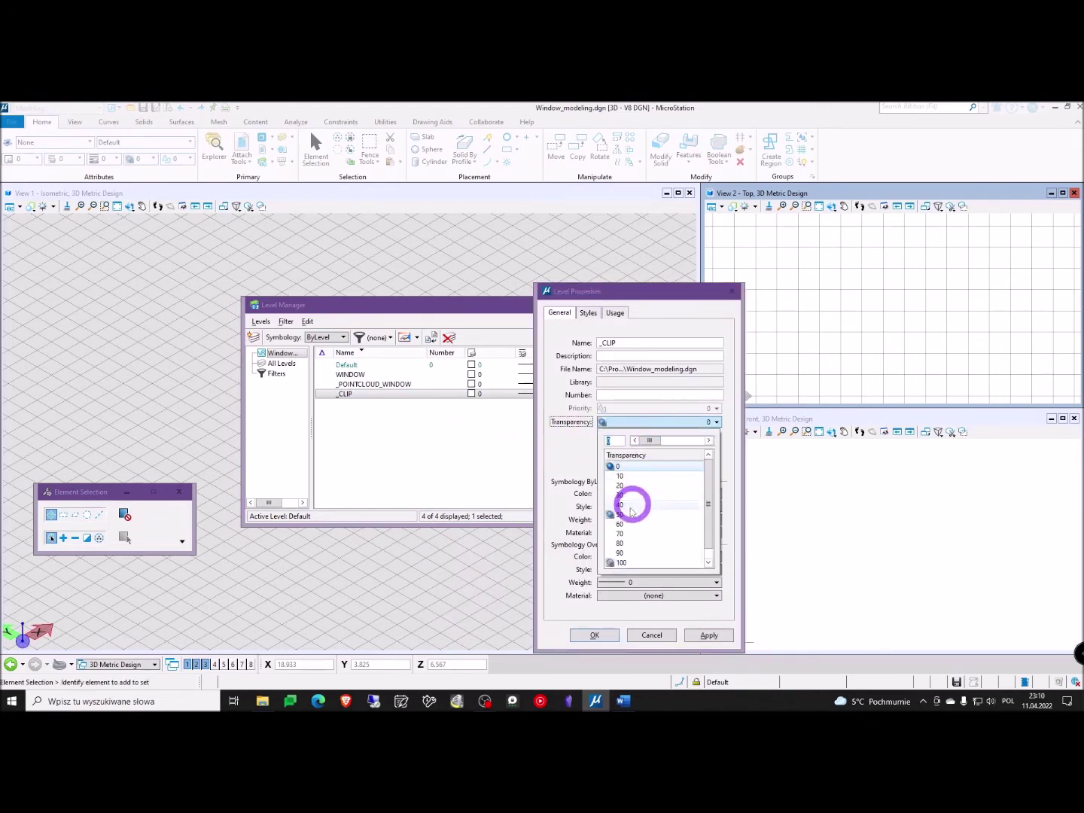
left_click(622, 515)
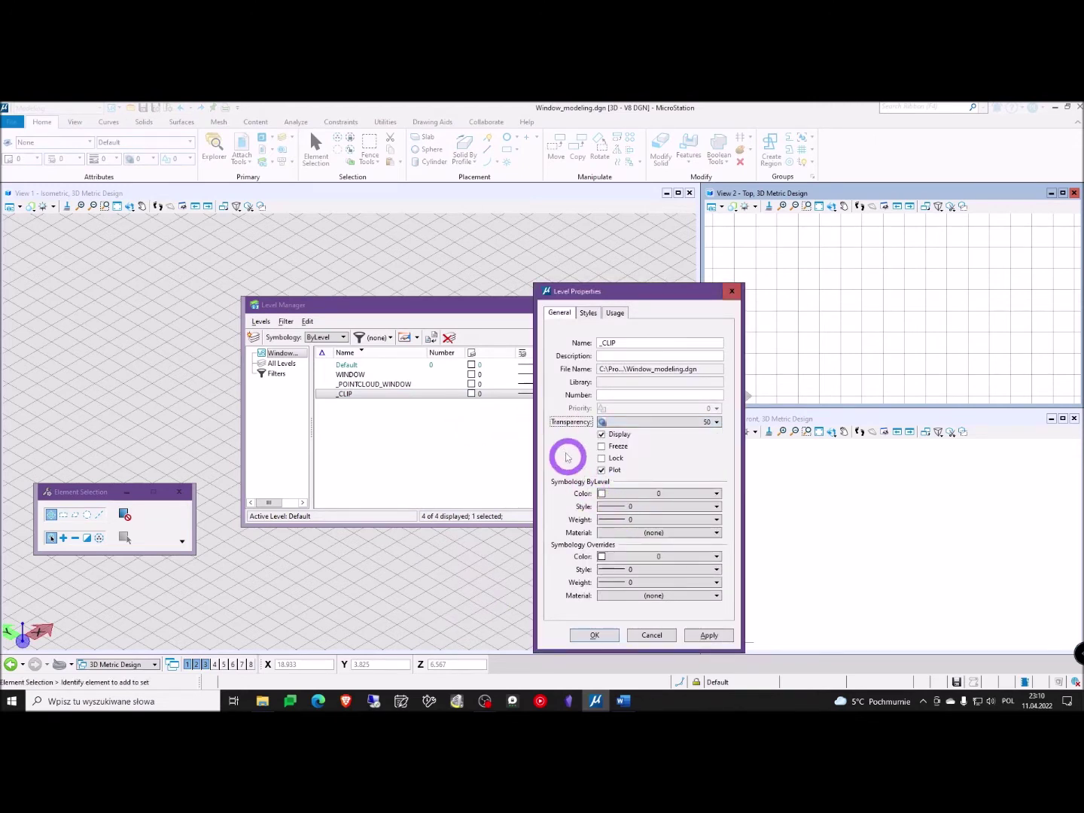
left_click(709, 635)
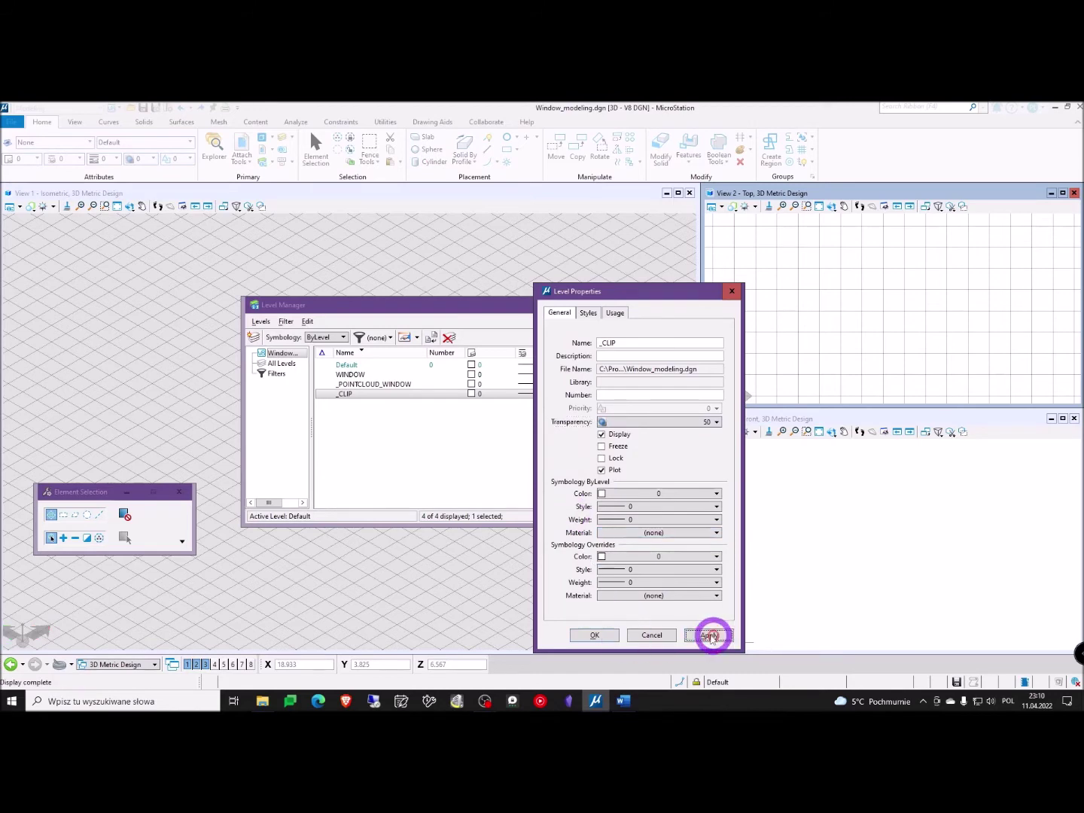
left_click(595, 636)
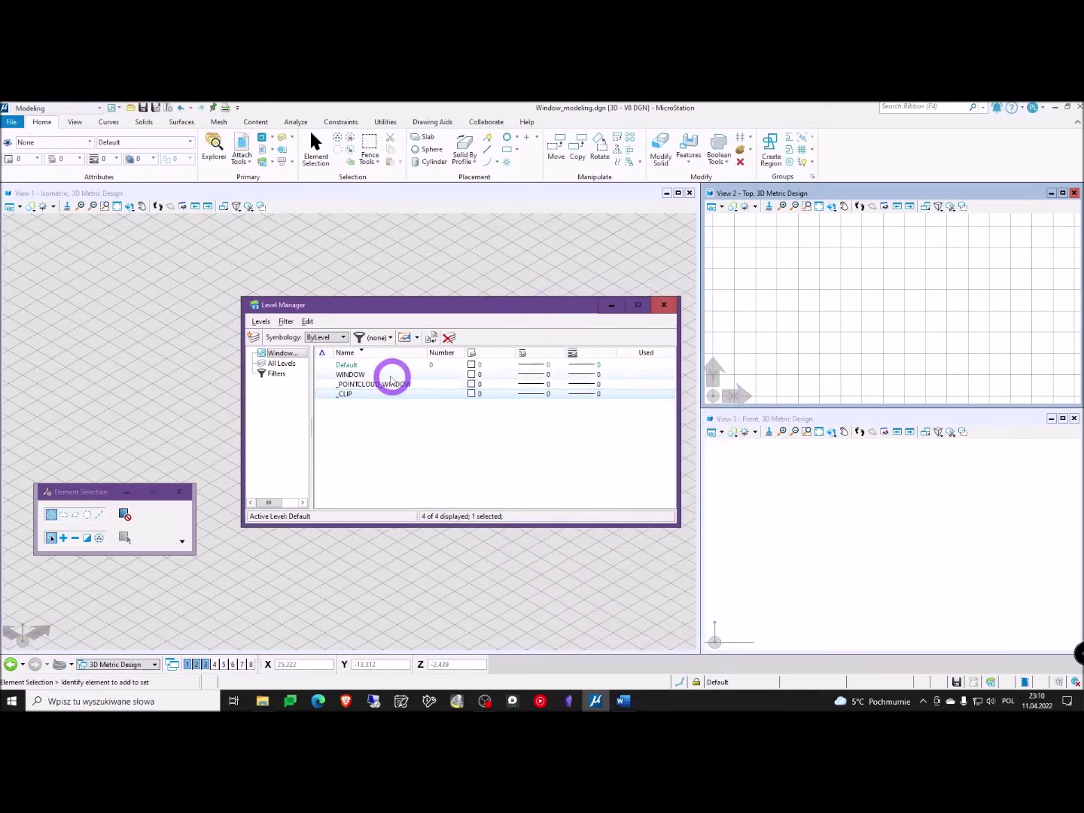
- Assign color 15 to the WINDOW level and close the Level Manager
left_click(387, 374)
left_click(473, 374)
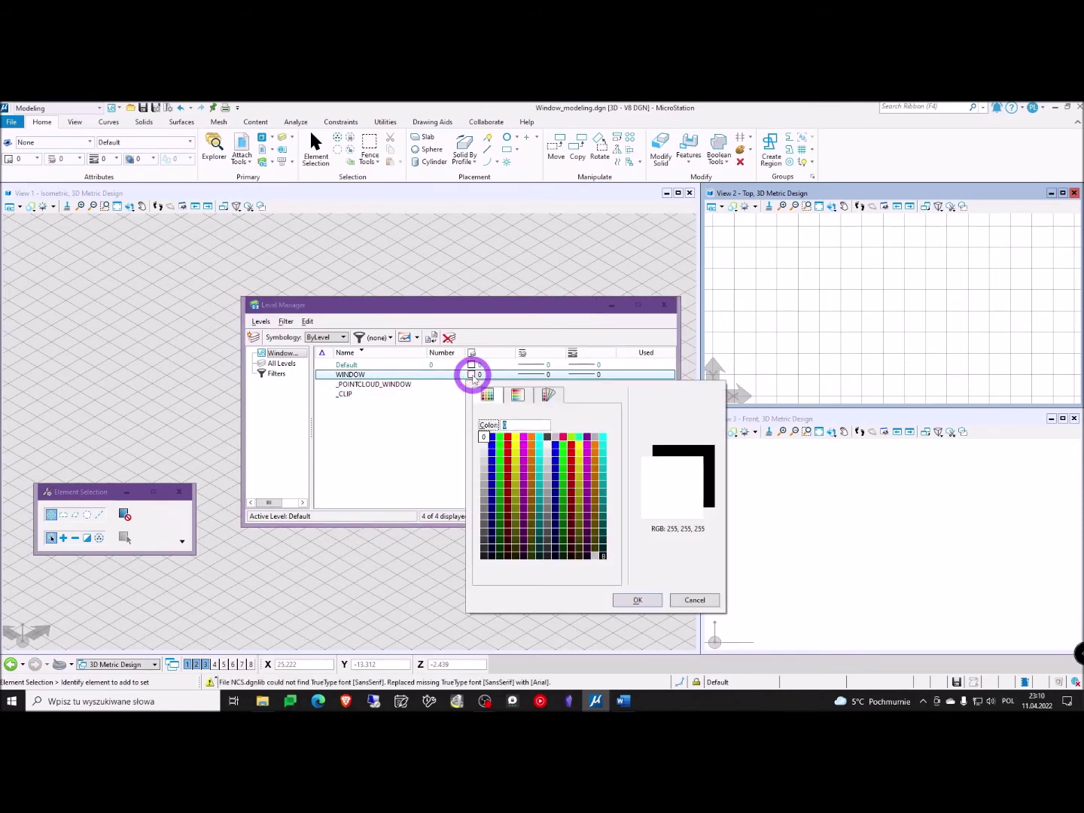
double_click(603, 437)
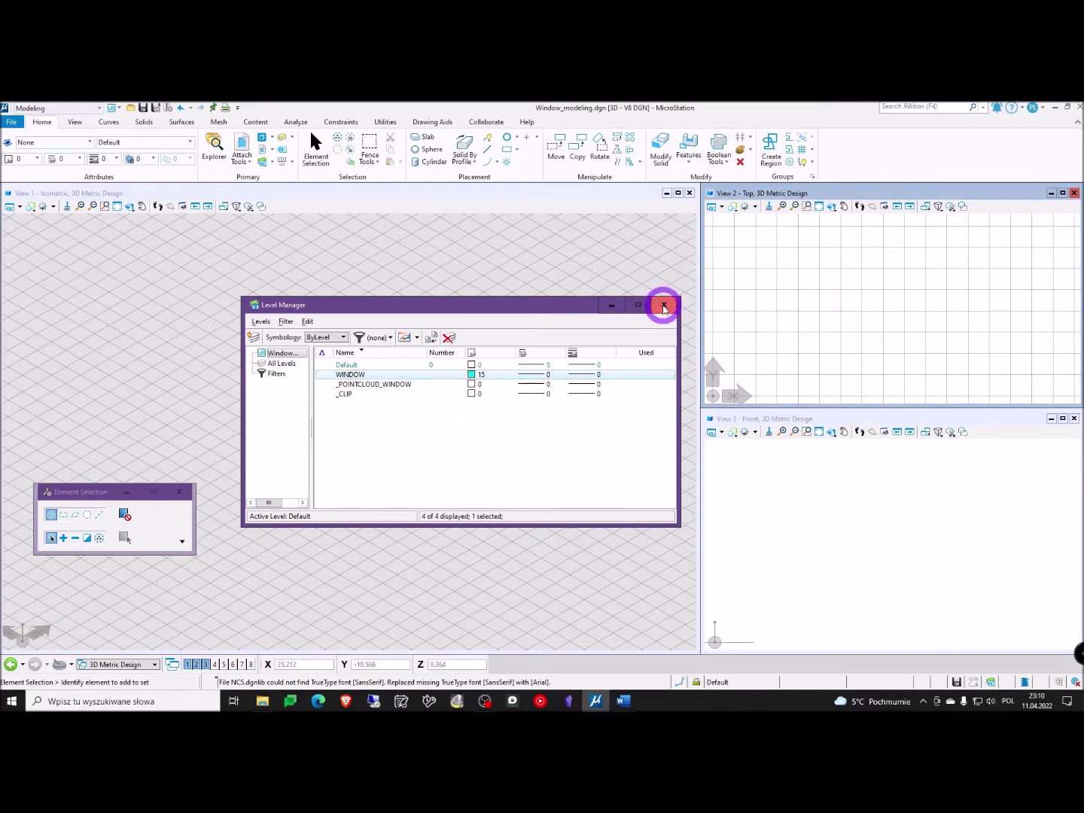
left_click(664, 307)
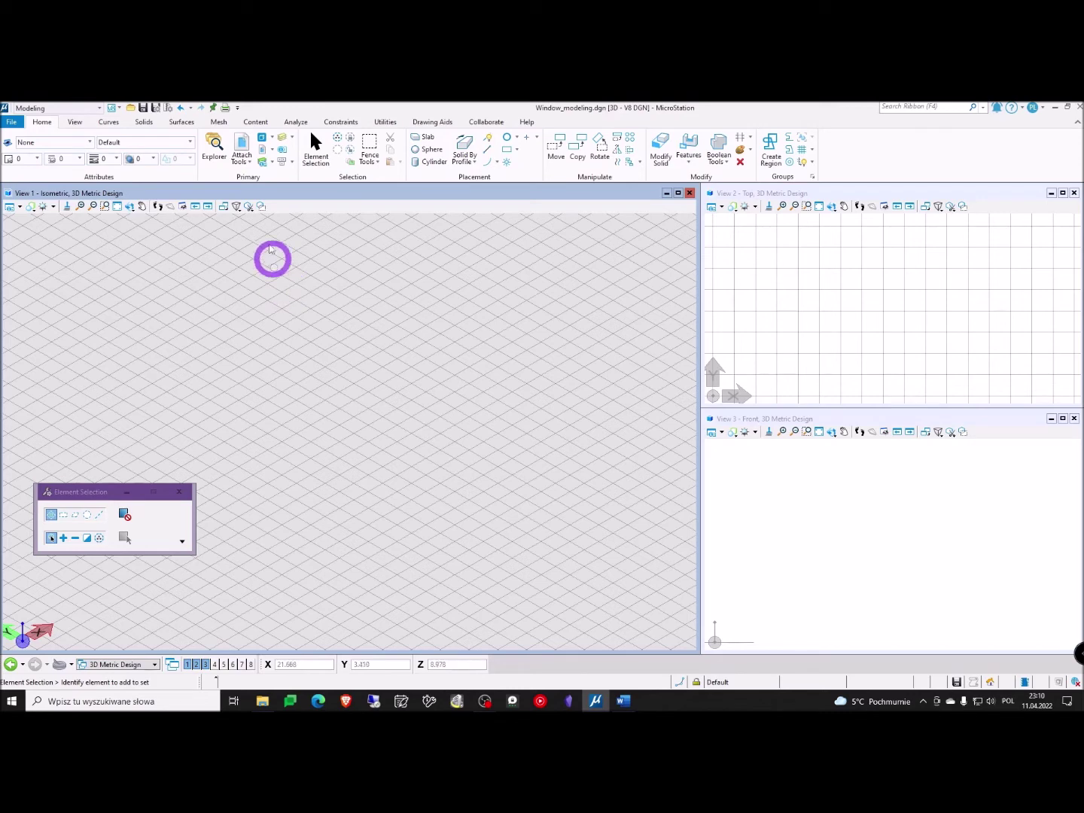
- Open Level Display for View 1 and make _CLIP the active level
left_click(282, 140)
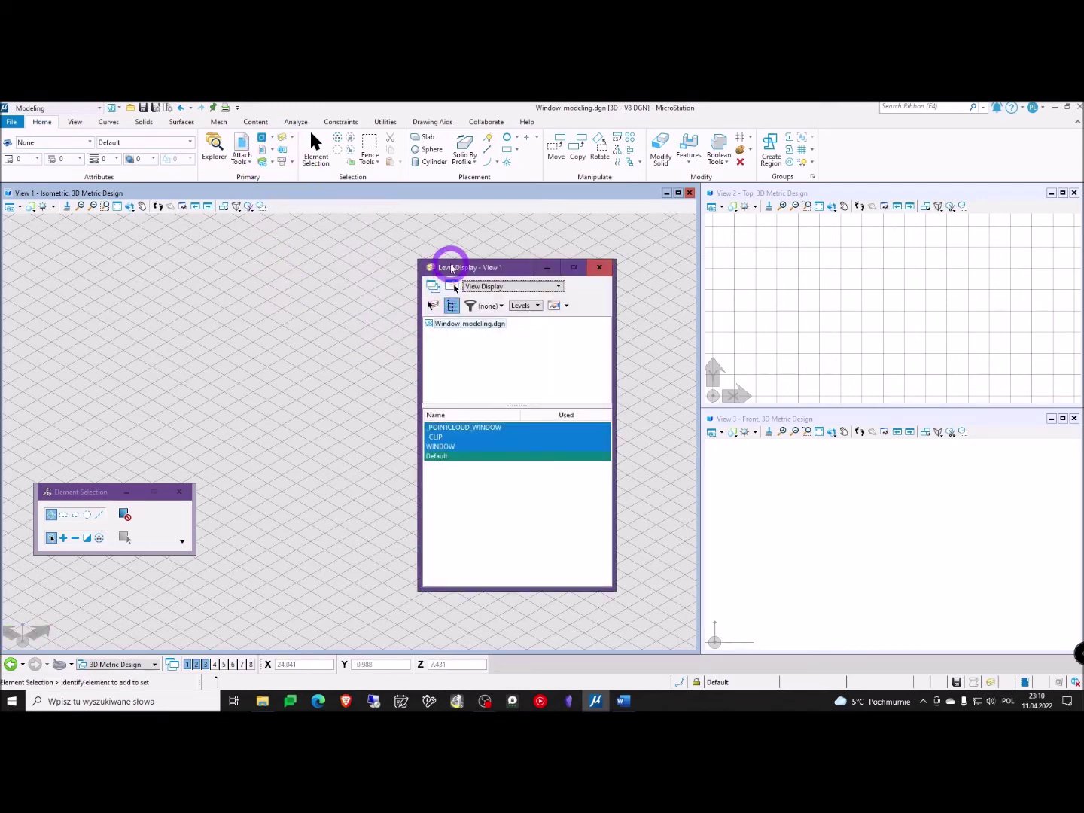
left_click_drag(451, 264, 386, 251)
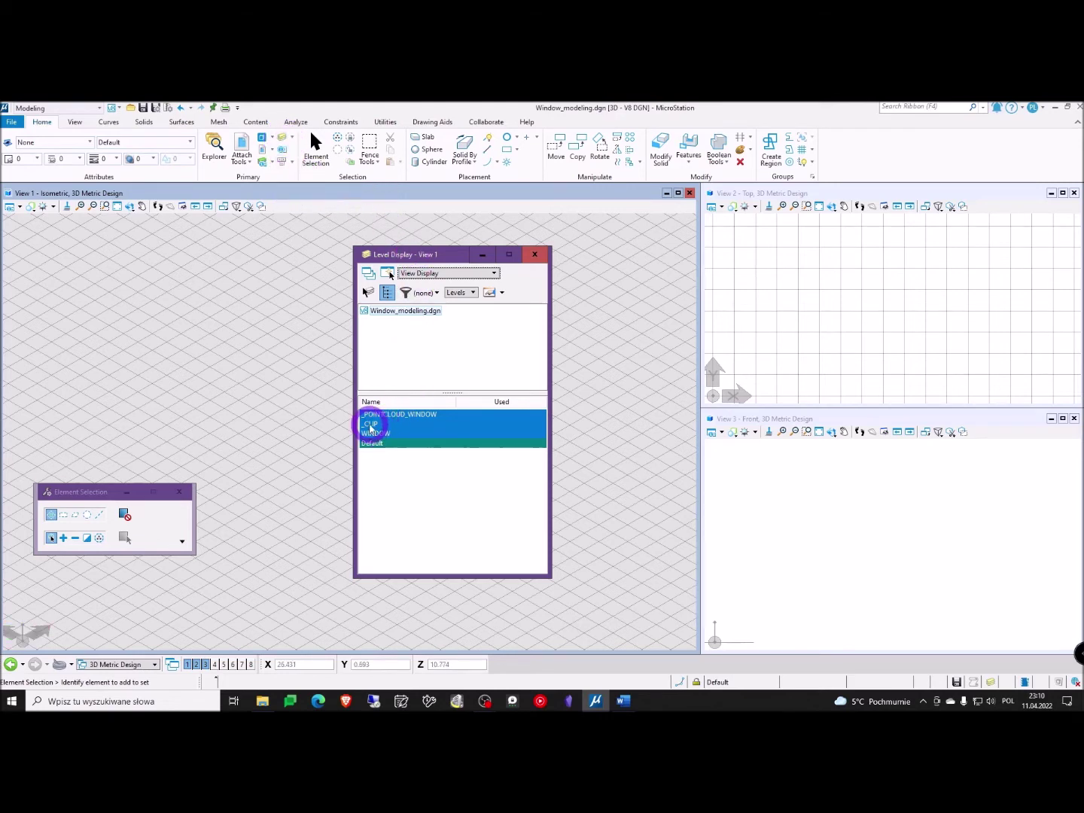
double_click(369, 425)
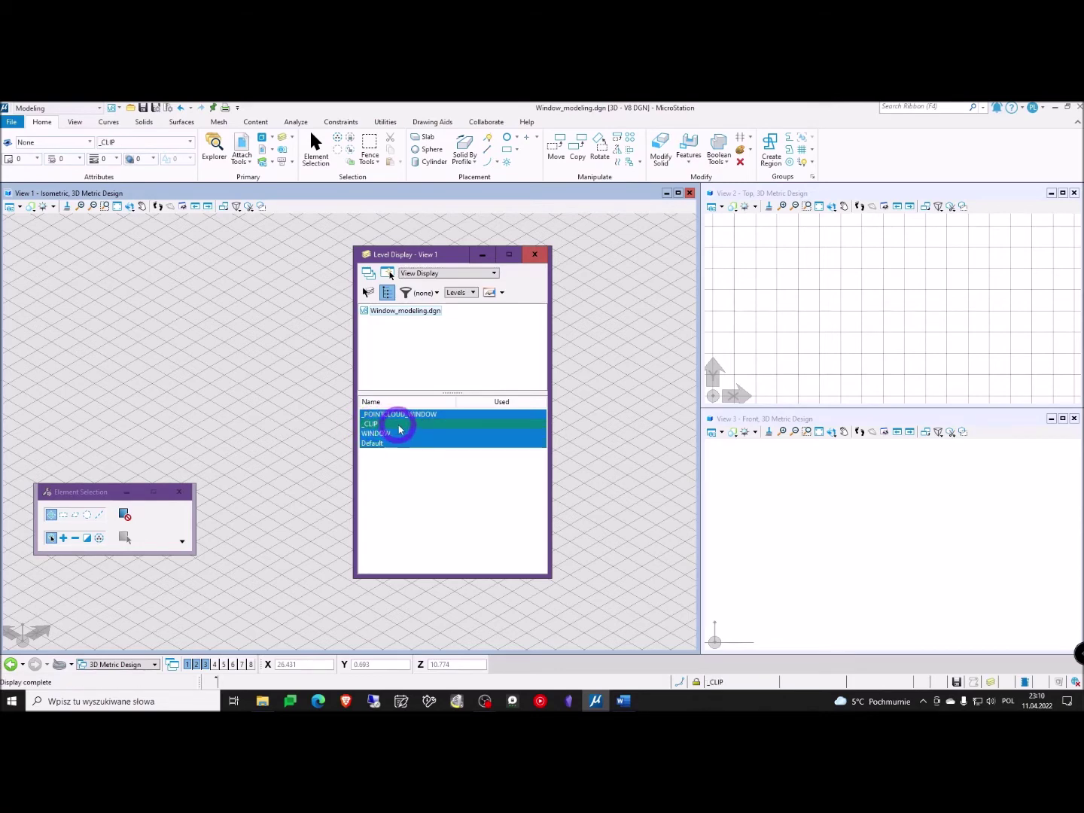
- Dock Level Display beside the views and narrow it to leave more room for the views
left_click_drag(410, 255, 1063, 428)
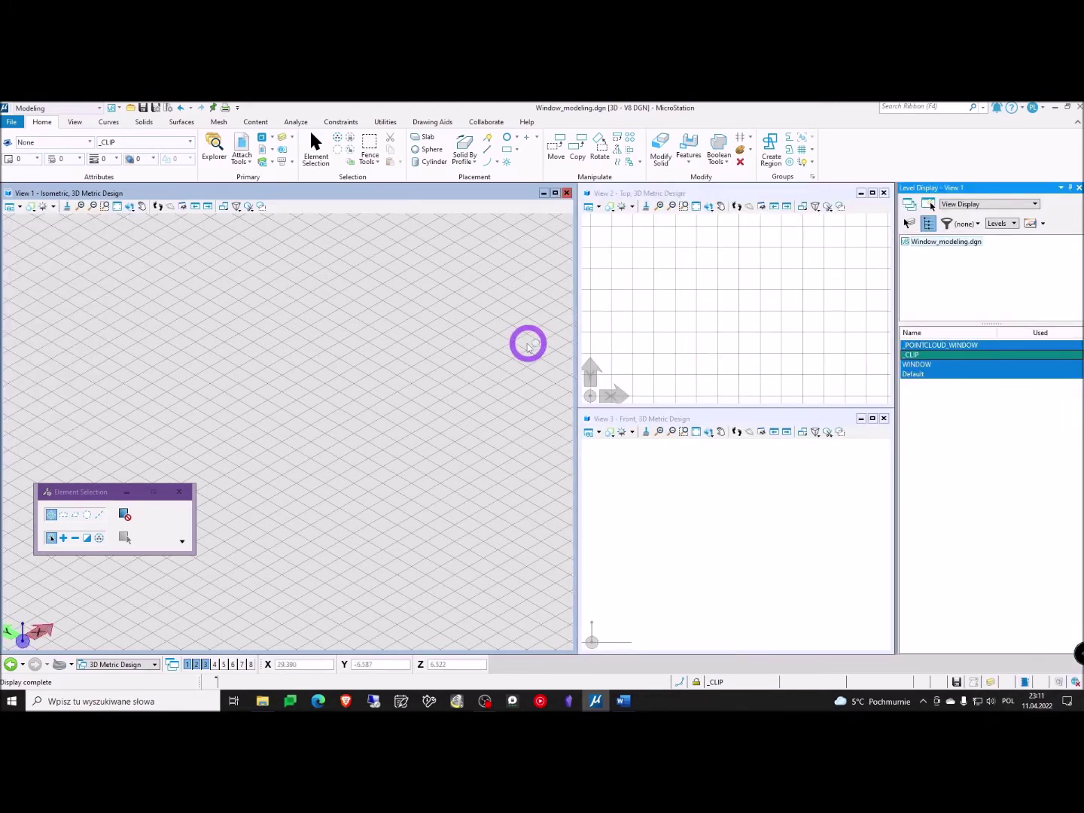
left_click(278, 349)
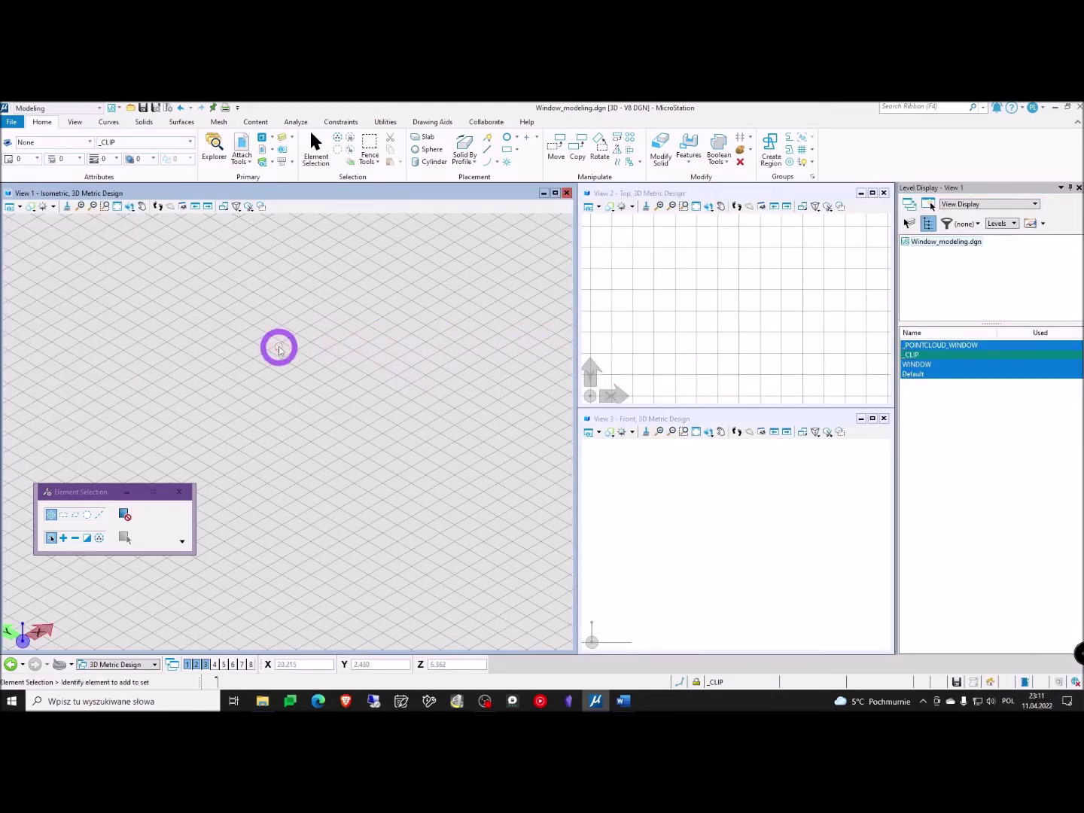
left_click_drag(896, 300, 1011, 302)
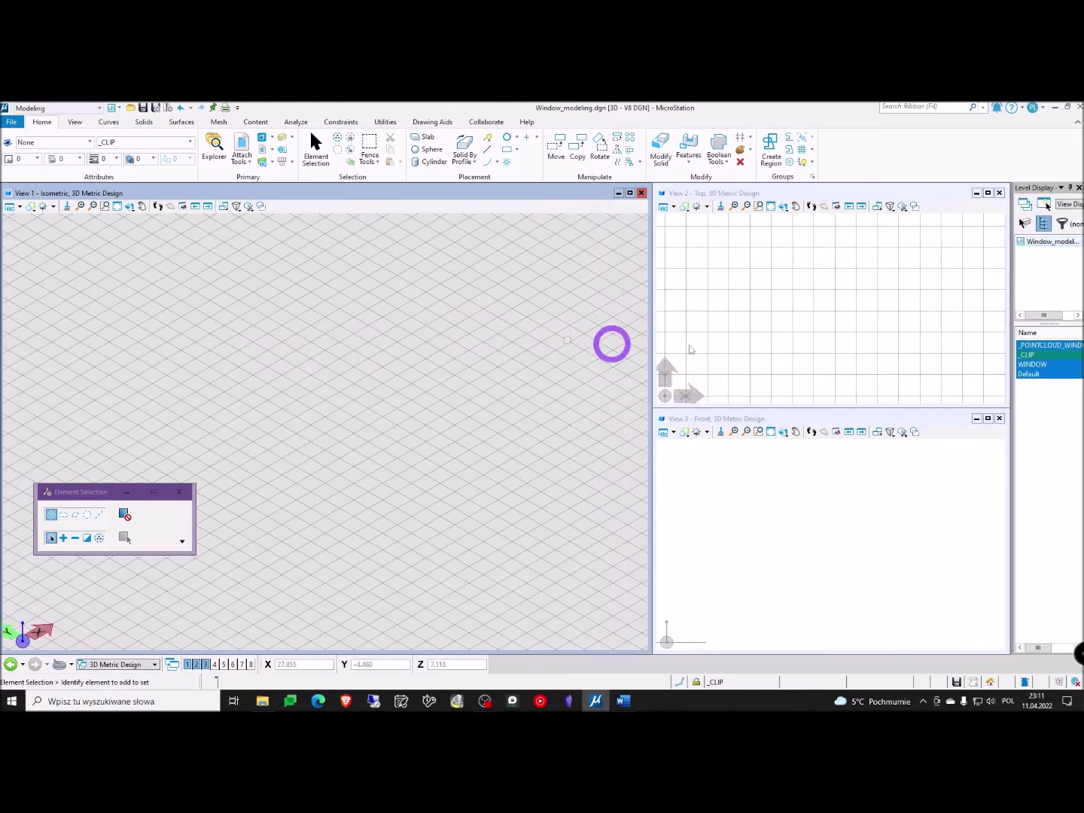
left_click_drag(1011, 274, 984, 276)
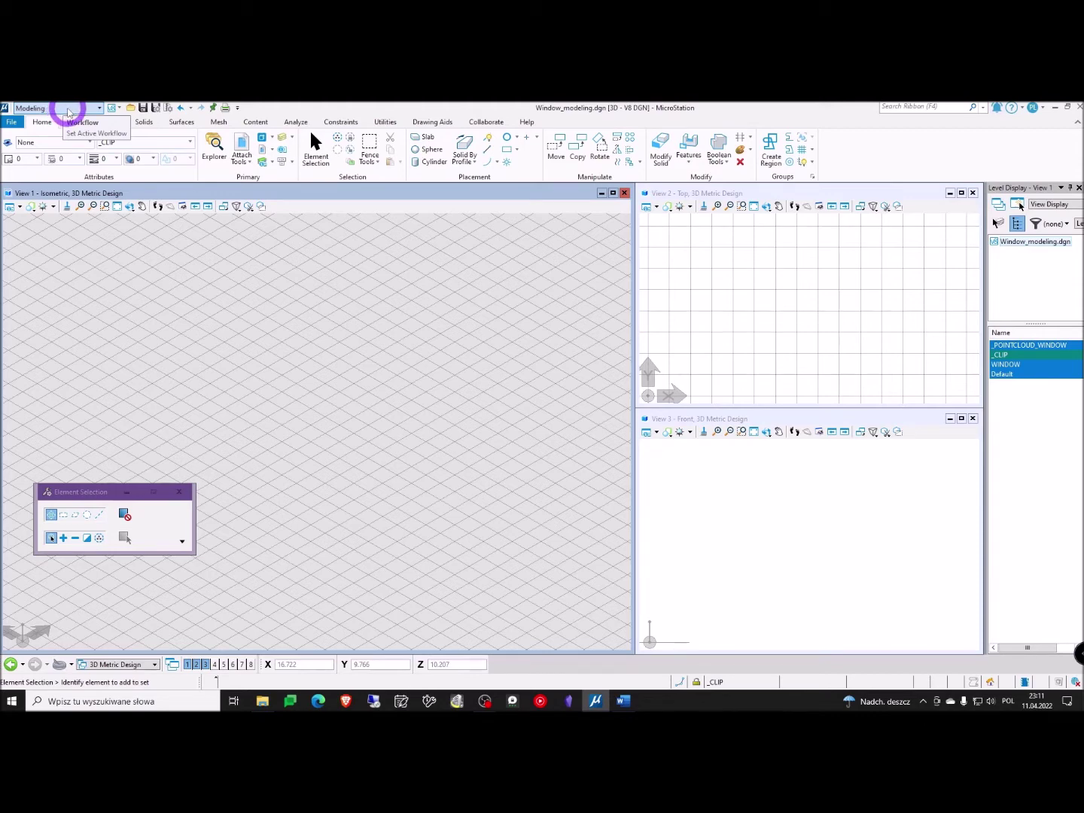
- Keep the Modeling workflow active, then open the Point Clouds manager and enlarge its window
left_click(68, 109)
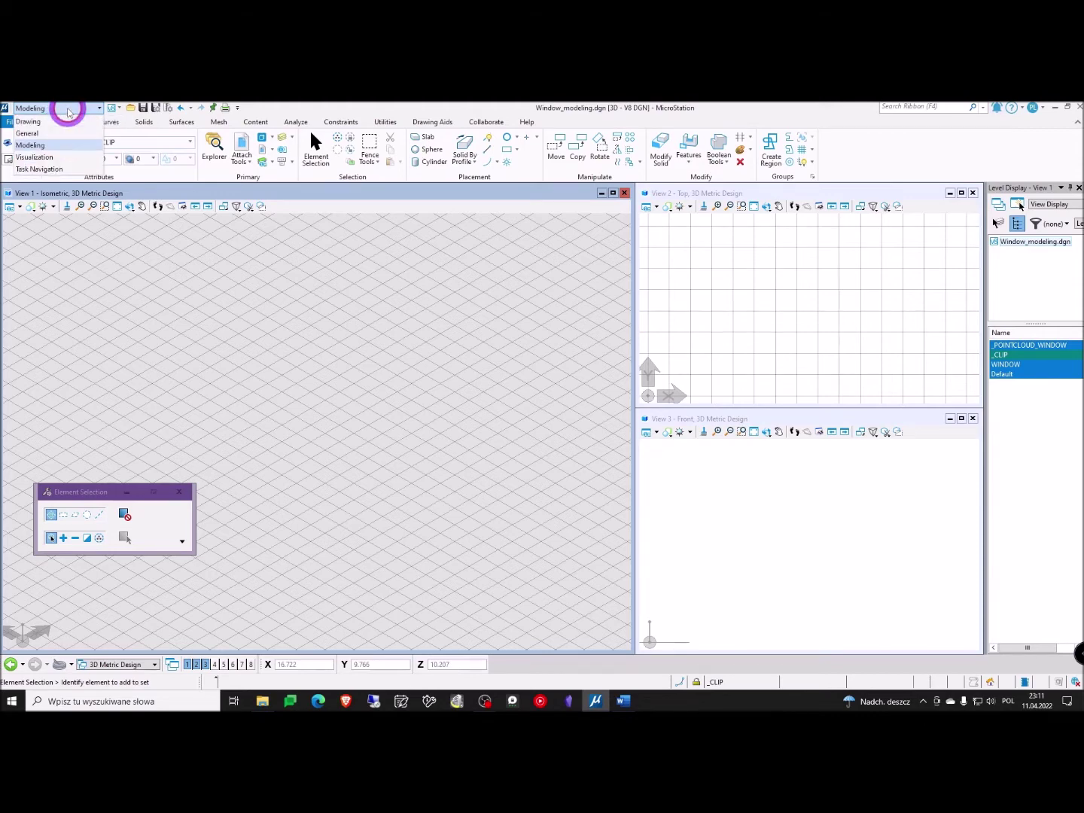
left_click(30, 144)
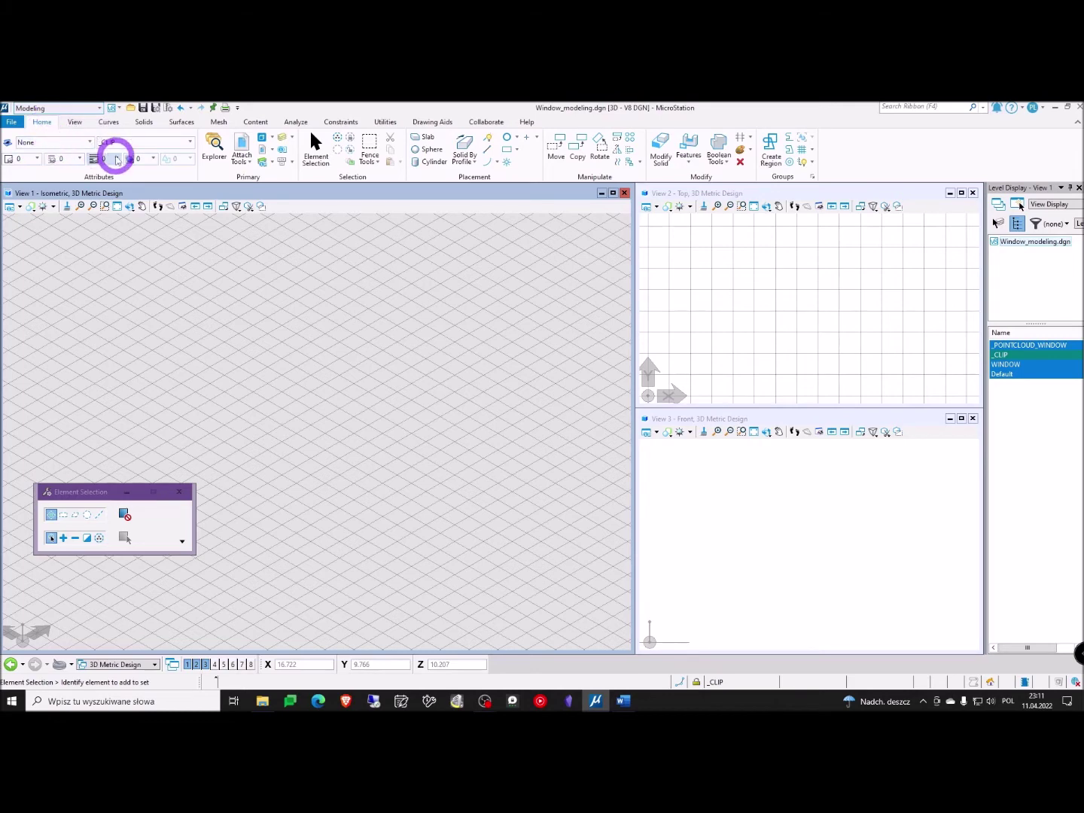
left_click(247, 163)
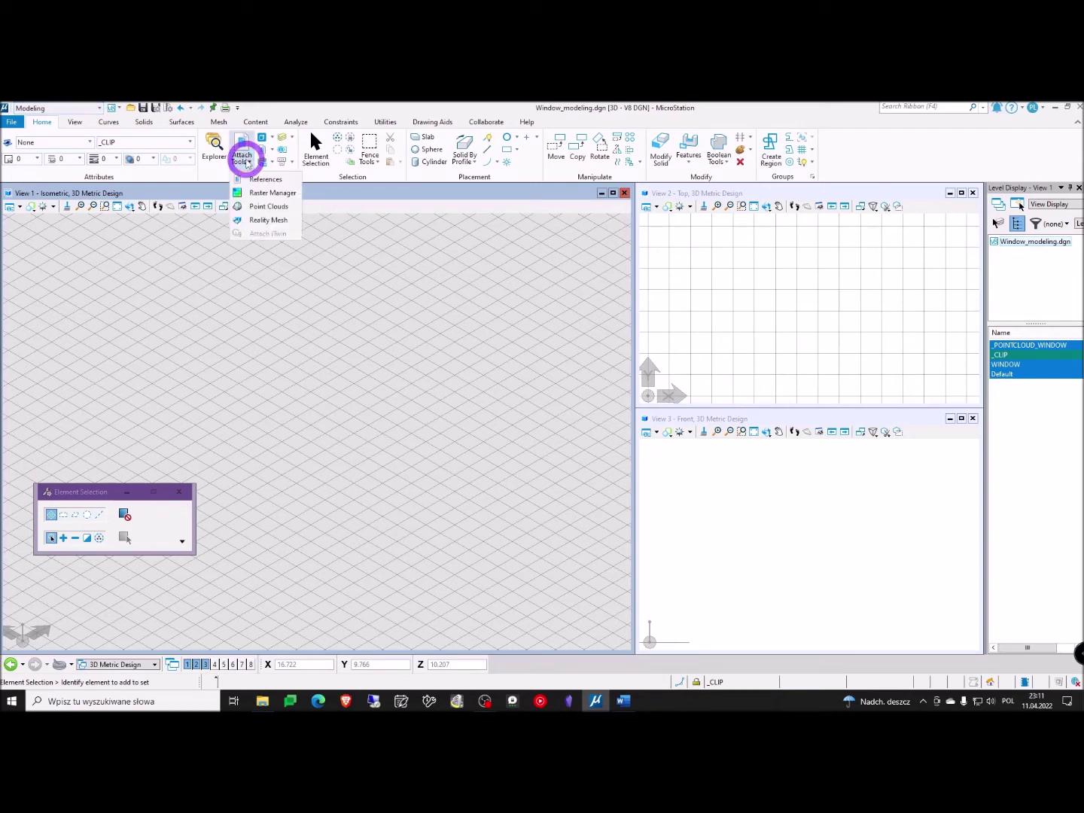
left_click(261, 206)
mouse_move(312, 238)
left_mouse_down()
mouse_move(319, 280)
mouse_move(309, 259)
left_mouse_up()
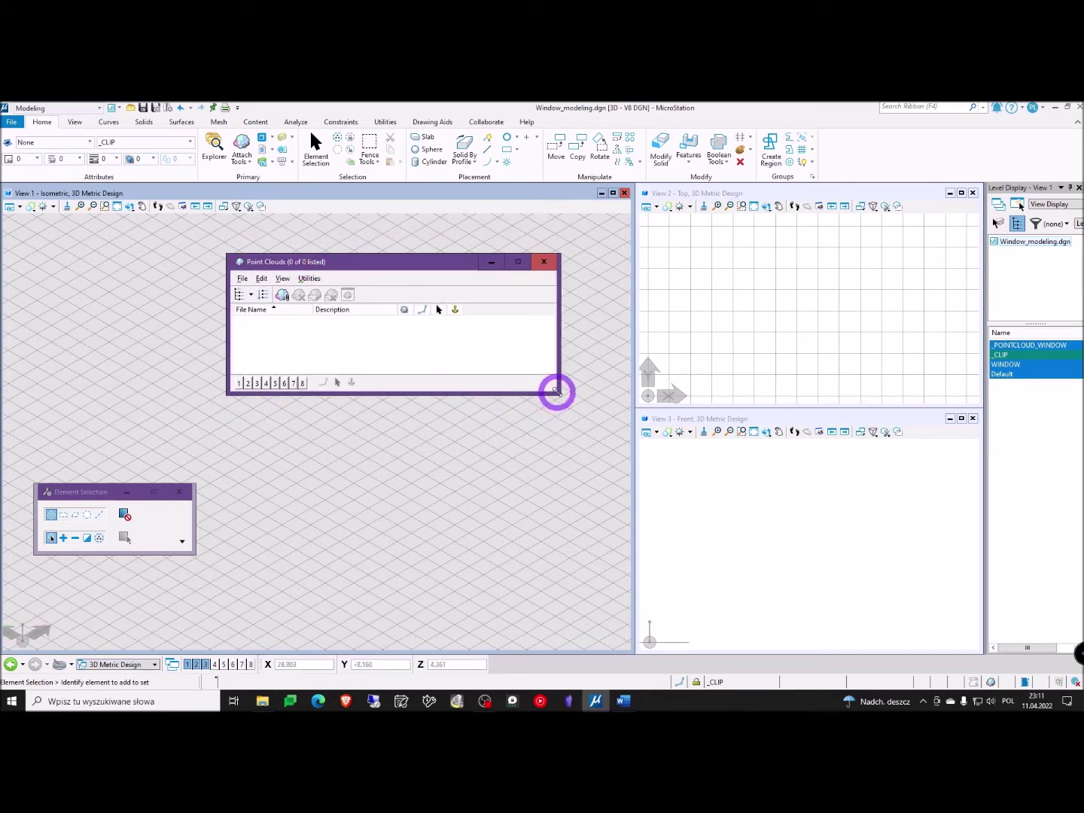
left_click_drag(555, 391, 572, 420)
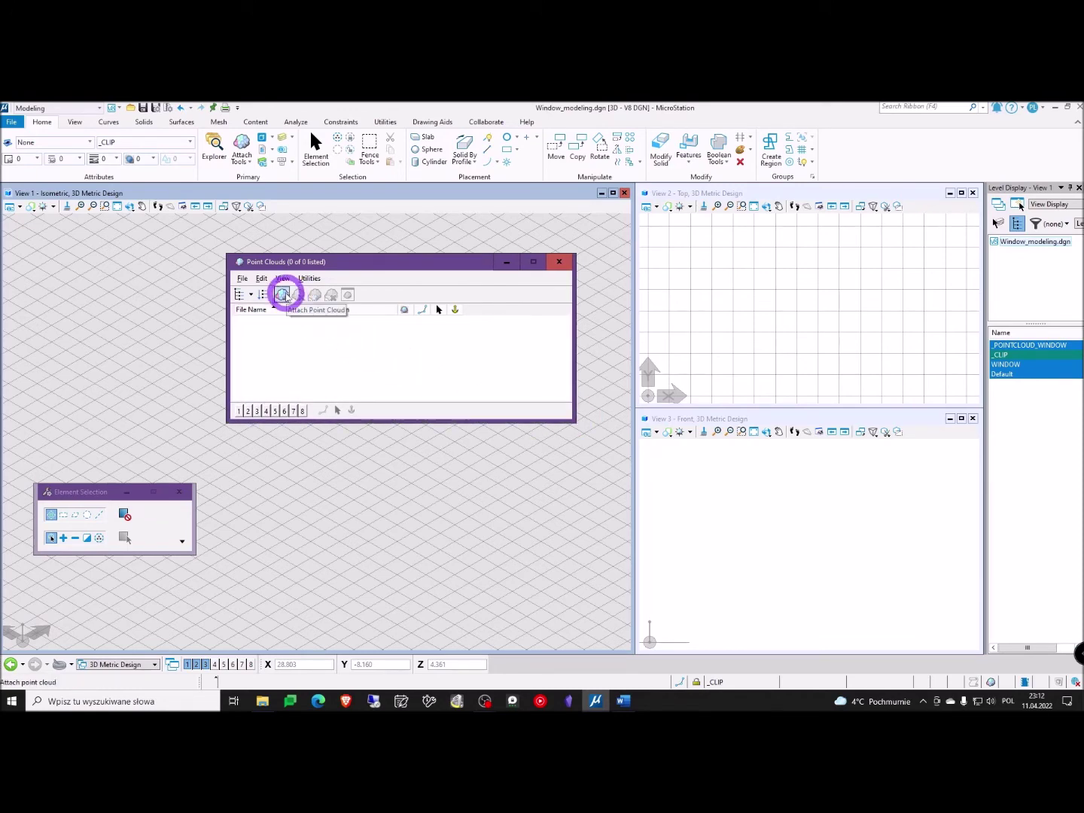
- Attach the point cloud file Windows.pod from the AGH-3DModeling-21_22_letni folder
left_click(283, 295)
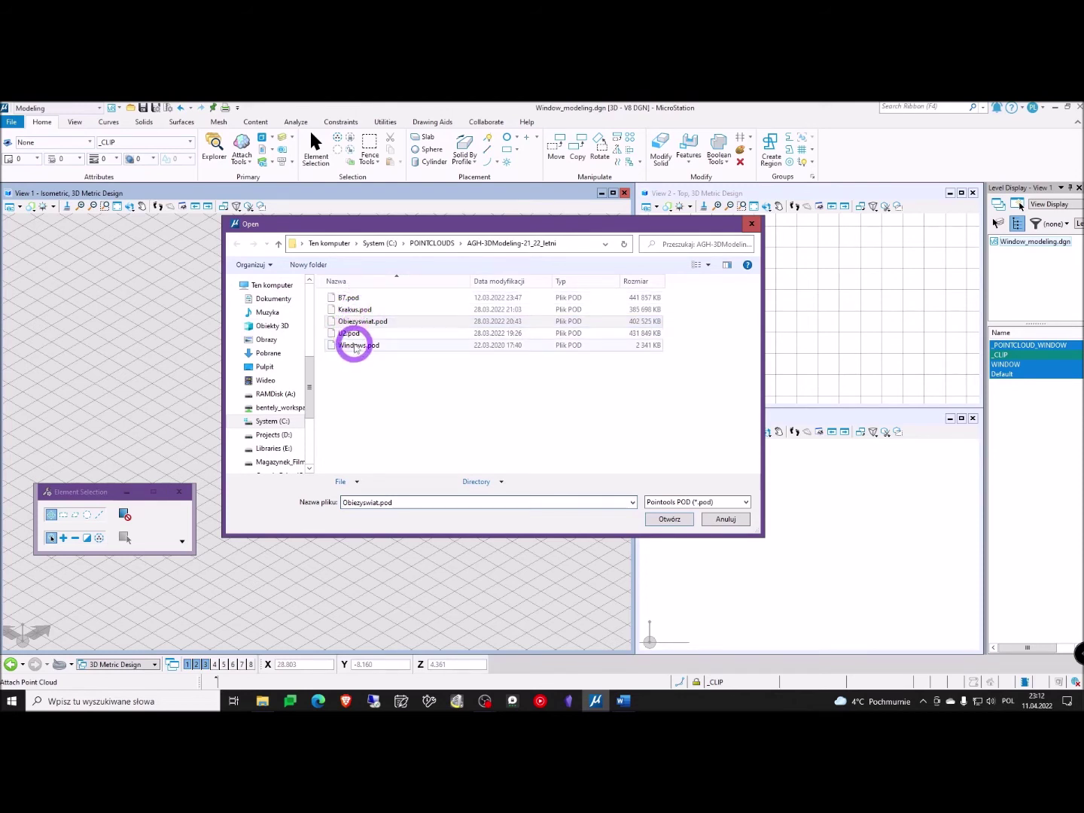
left_click(355, 346)
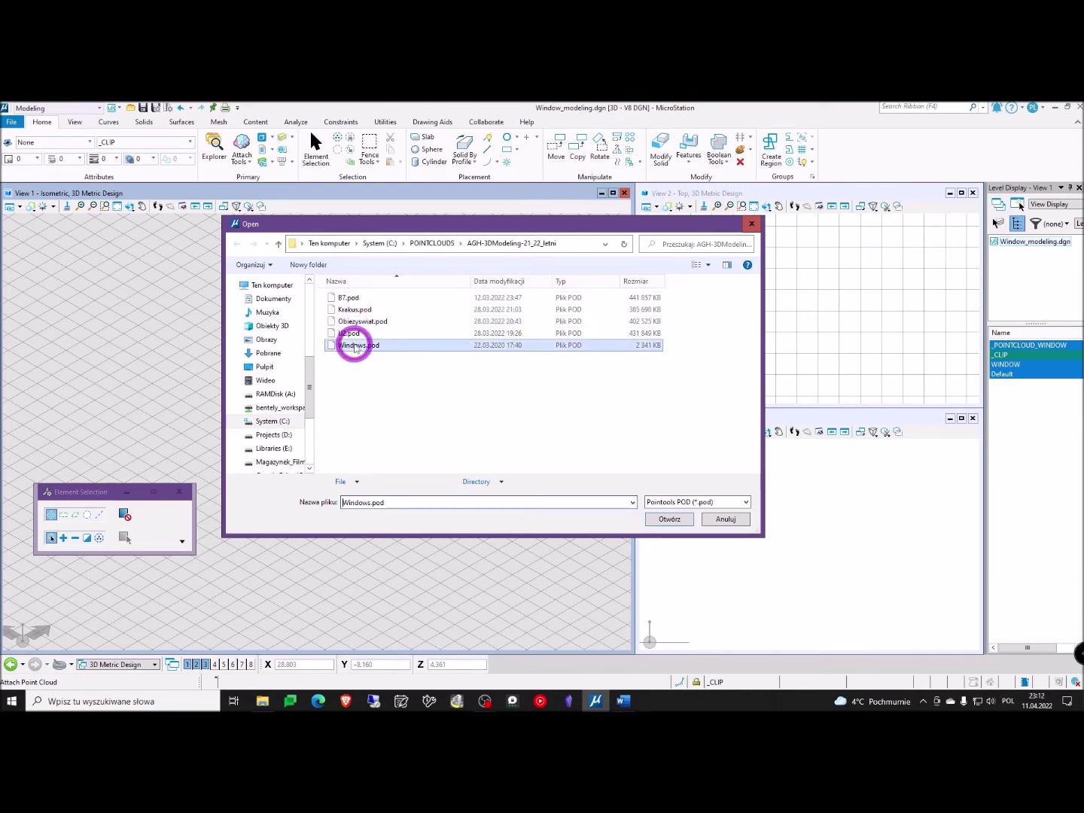
left_click(674, 520)
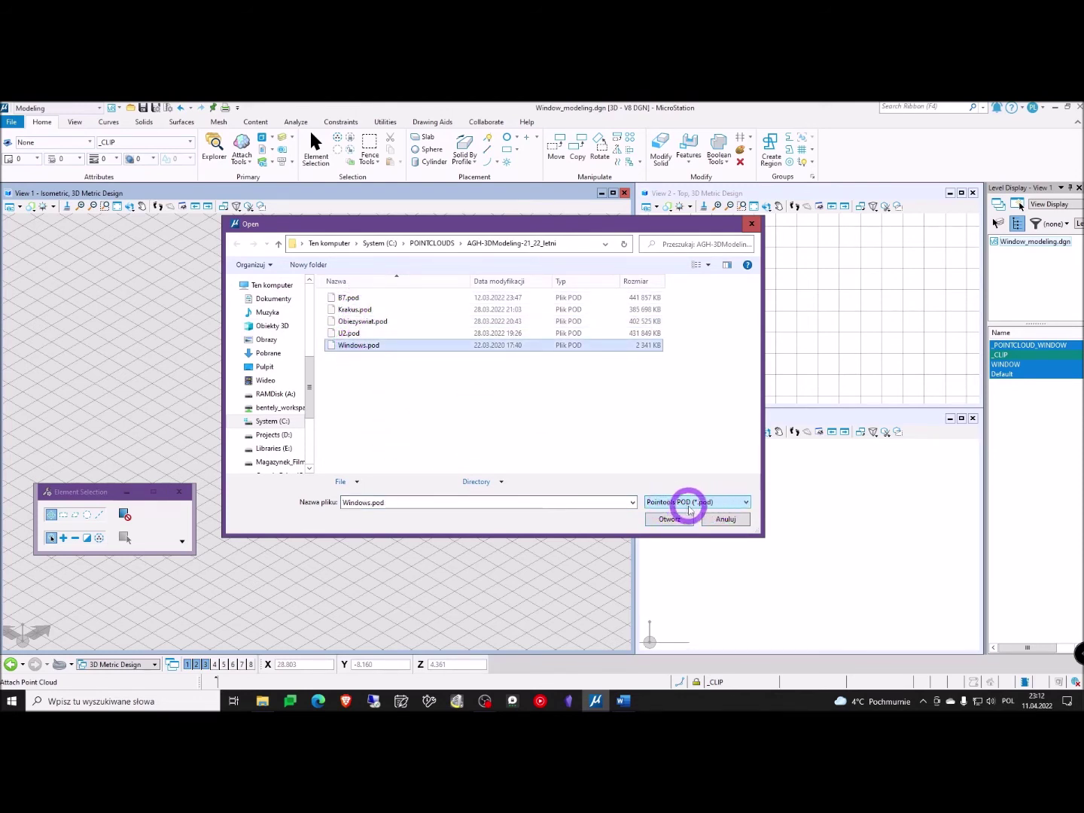
left_click(666, 522)
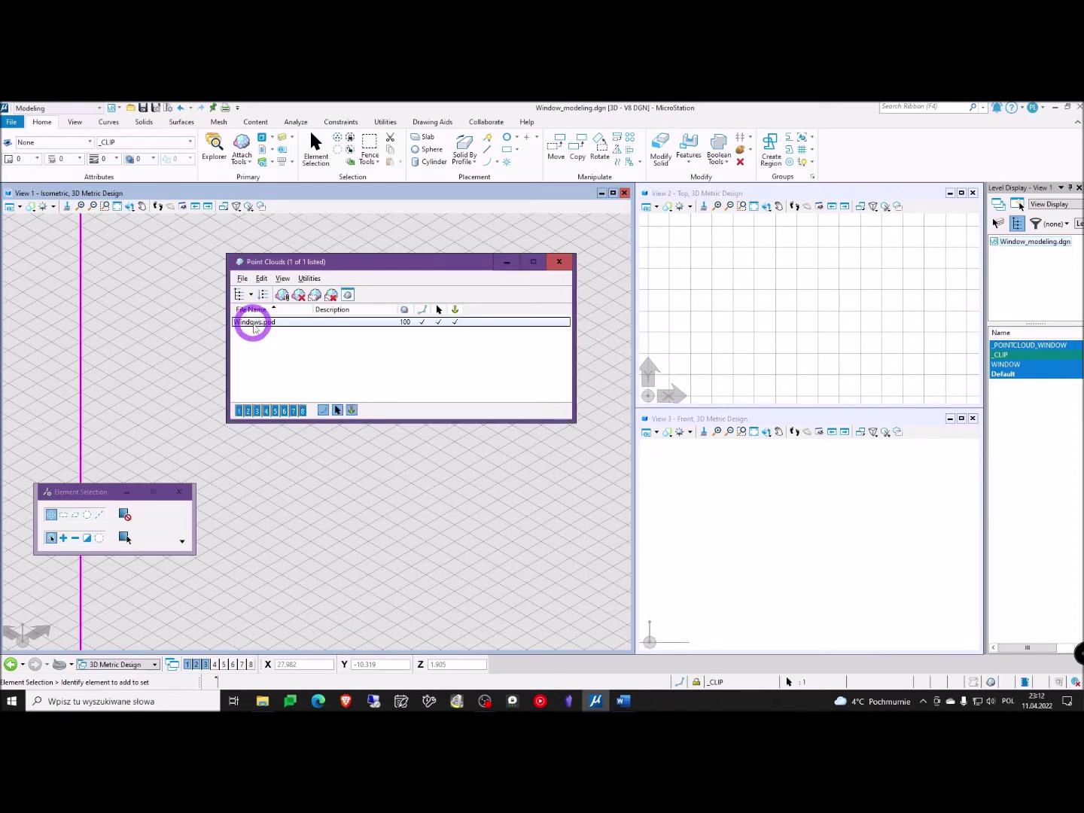
- Turn off Snap and Locate for the Windows.pod point cloud and disable its display in views 4 to 8
left_click(253, 326)
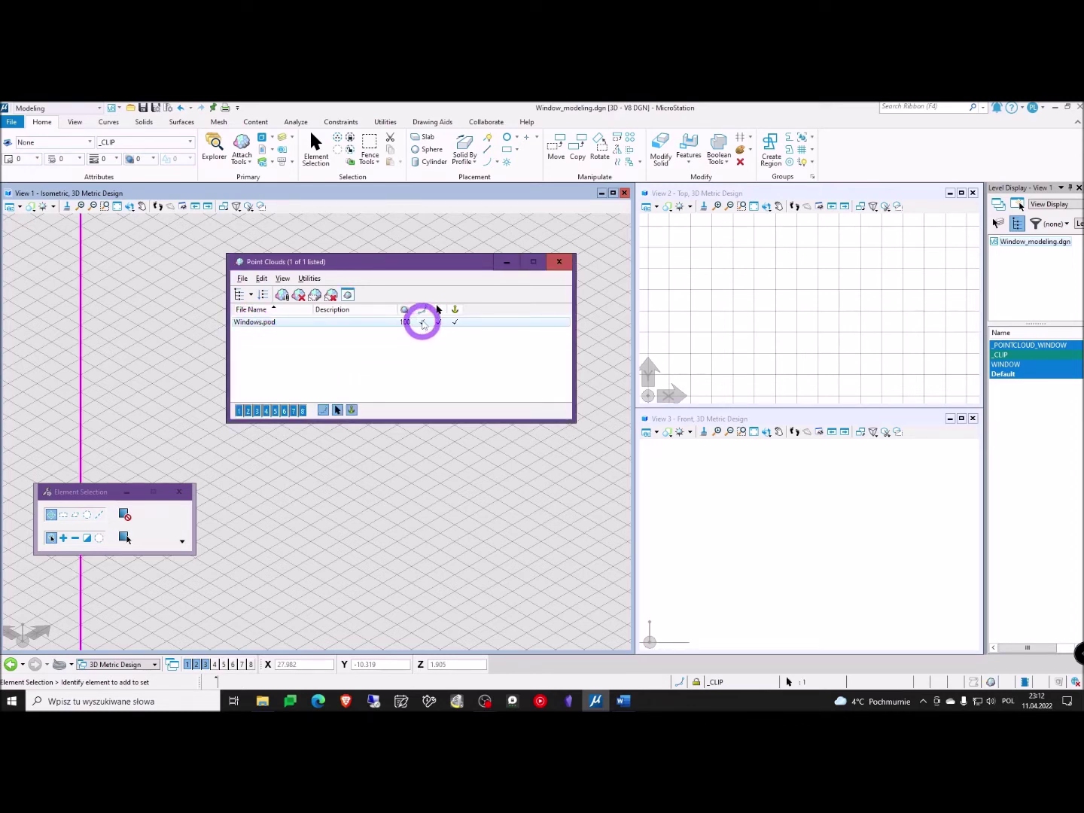
left_click(422, 324)
left_click(423, 322)
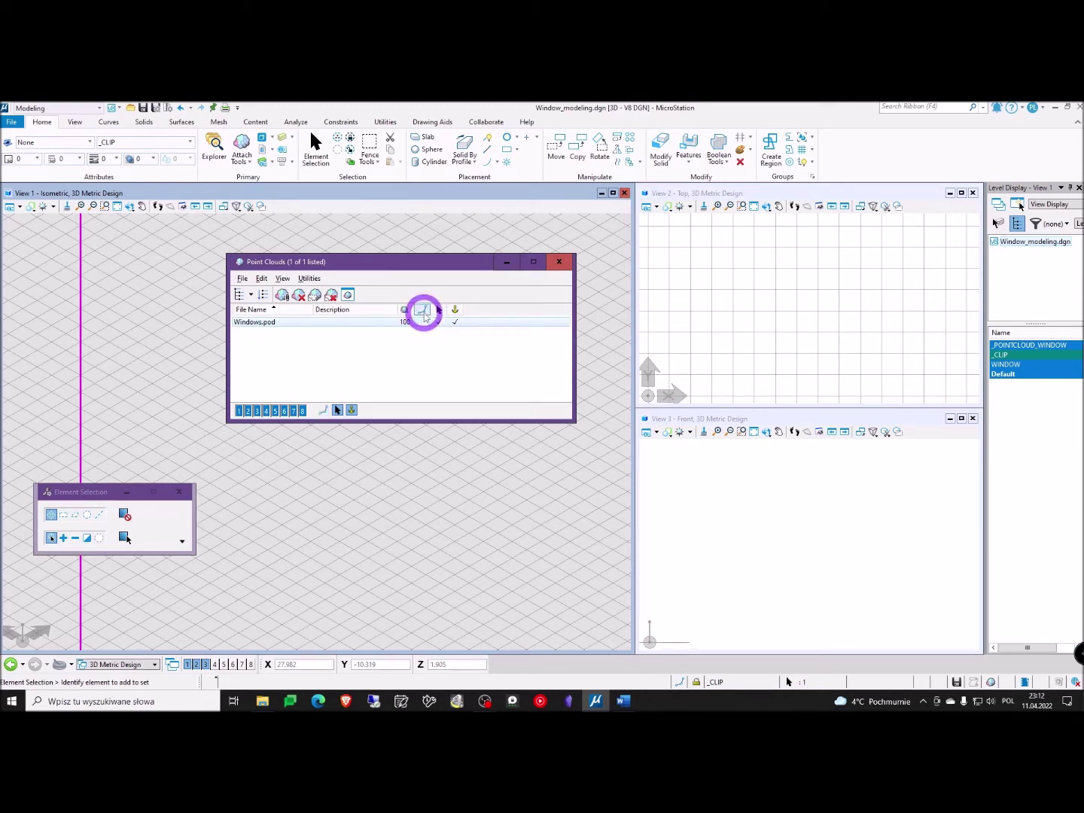
left_click(439, 323)
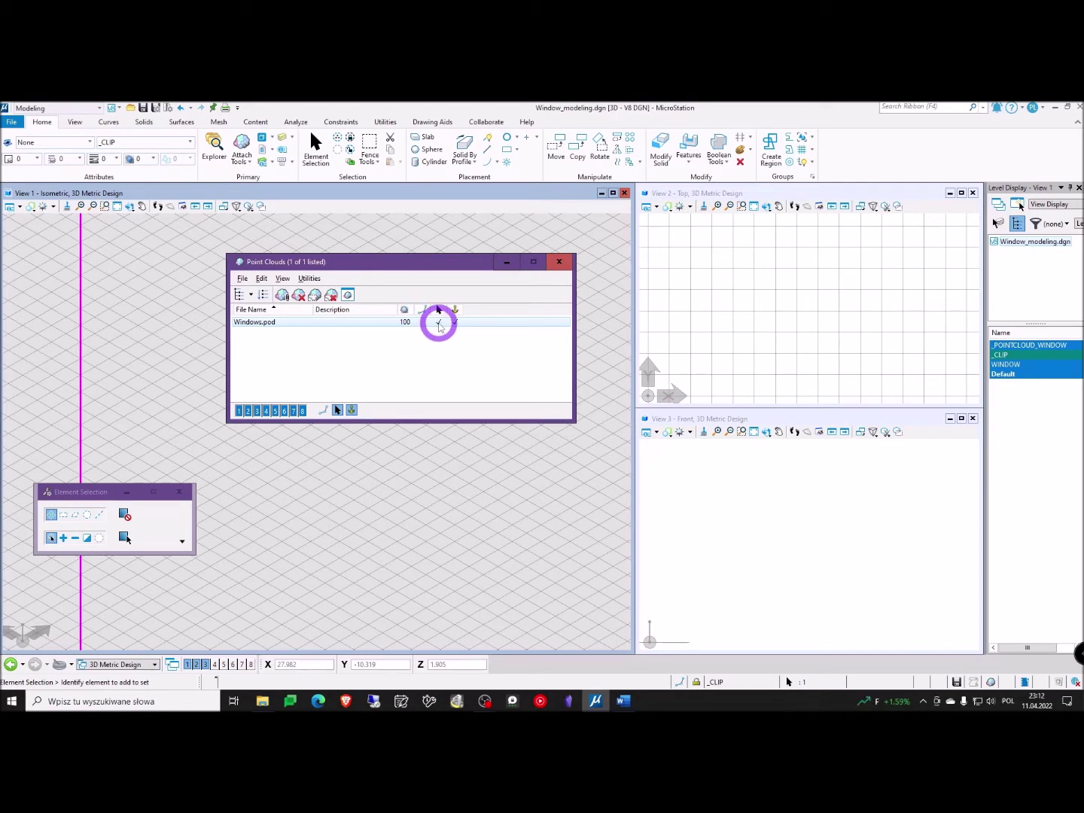
left_click(439, 323)
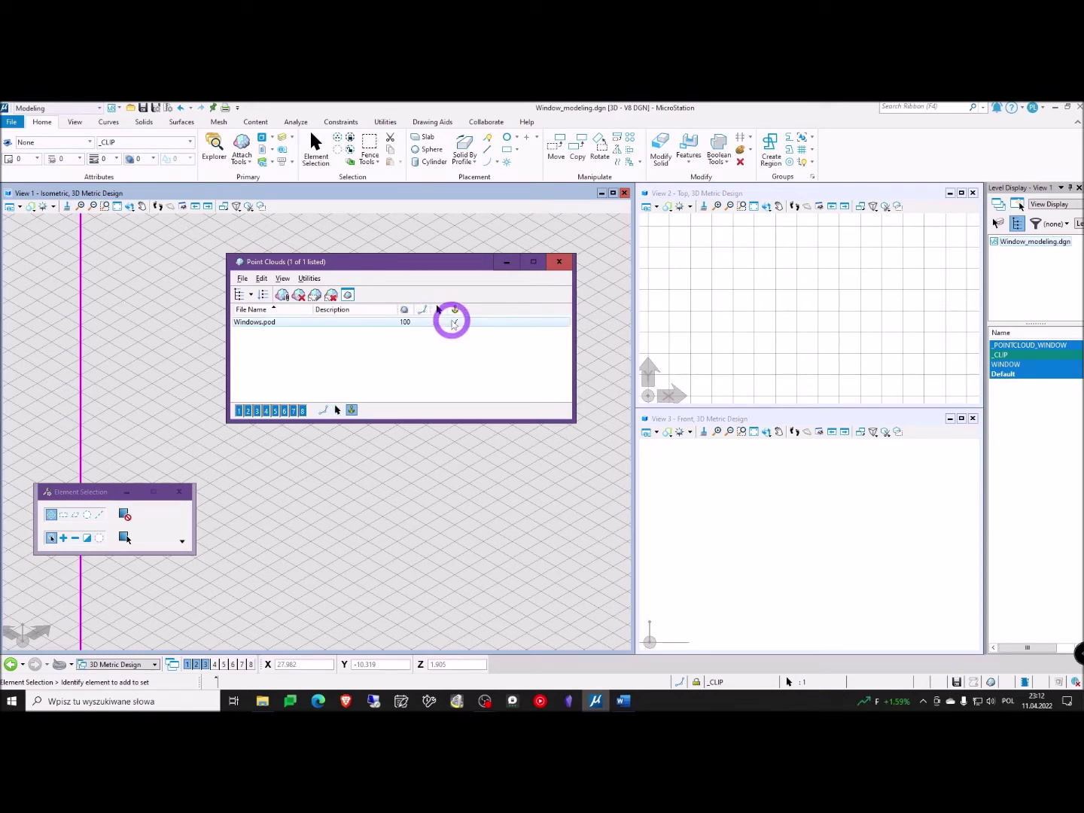
left_click(452, 323)
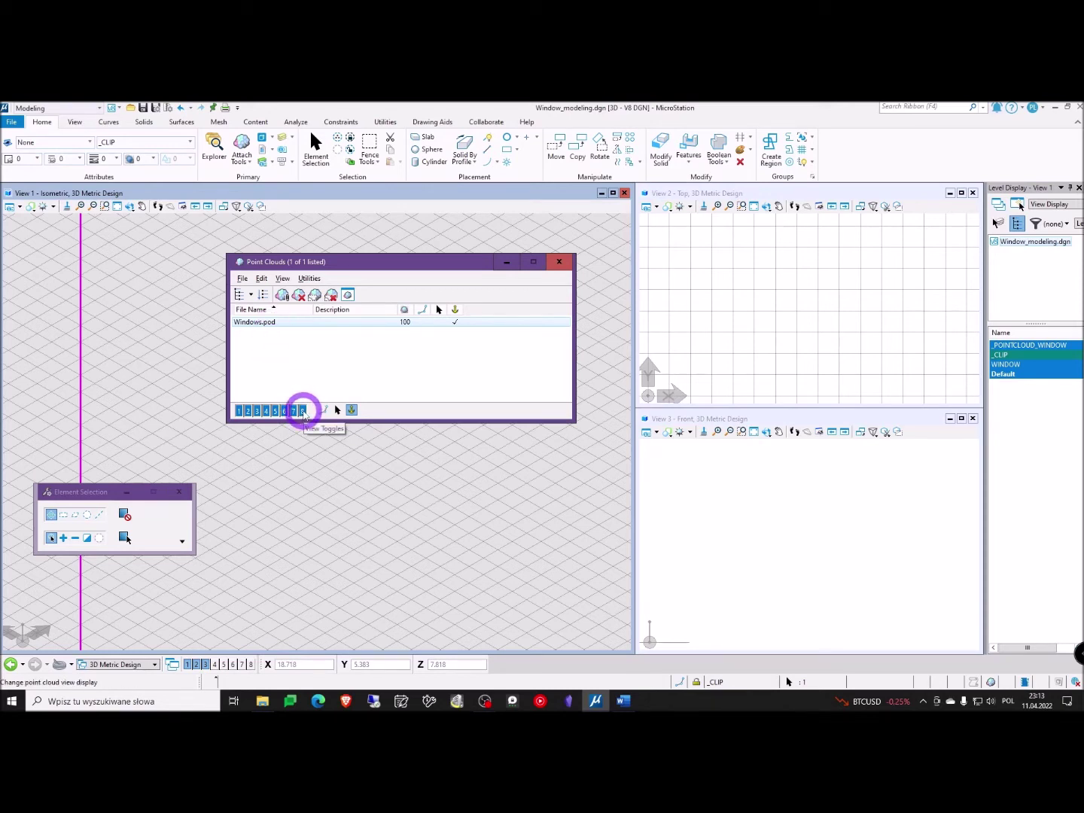
left_click_drag(302, 411, 264, 411)
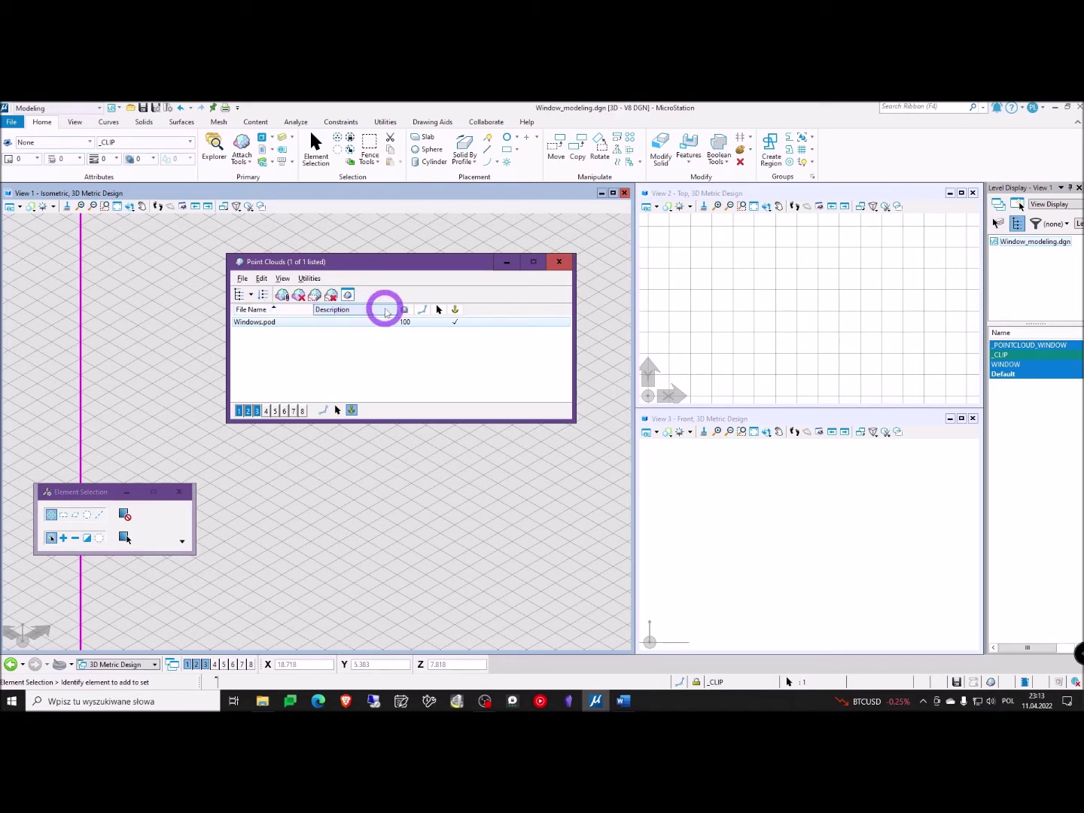
- Show the Level column for point clouds, assign Windows.pod to the _POINTCLOUD_WINDOW level, and close the manager
right_click(386, 312)
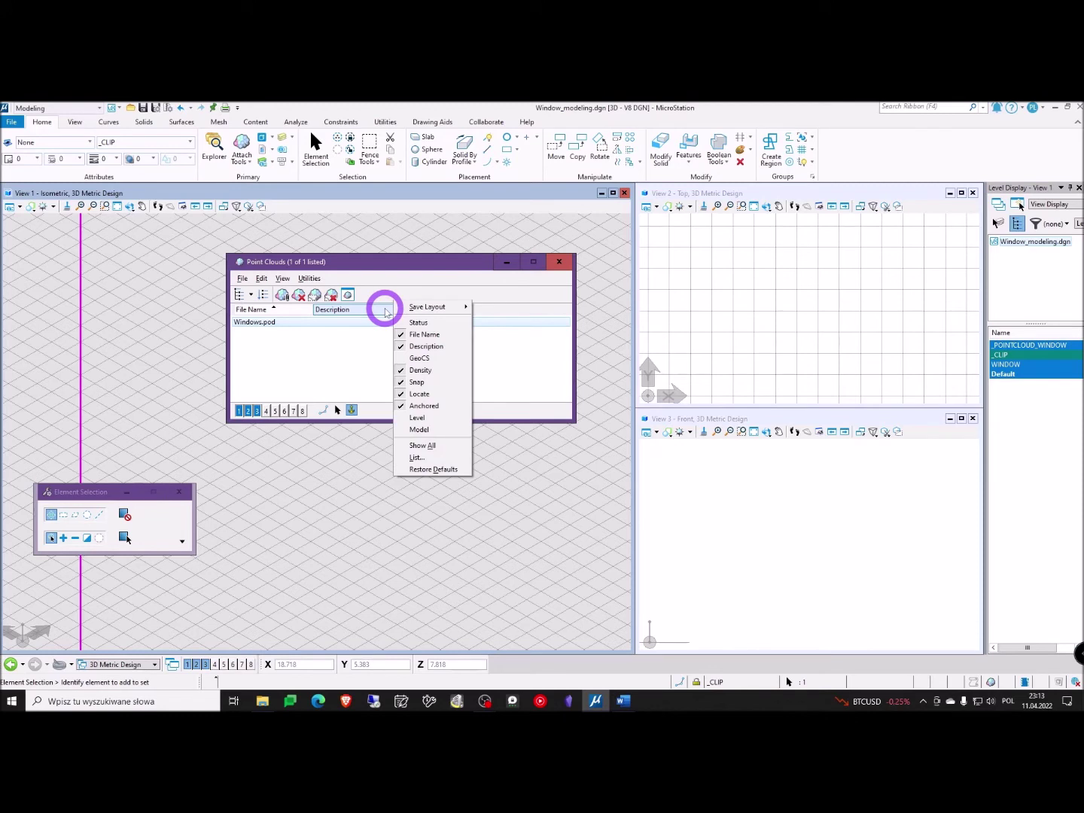
left_click(420, 418)
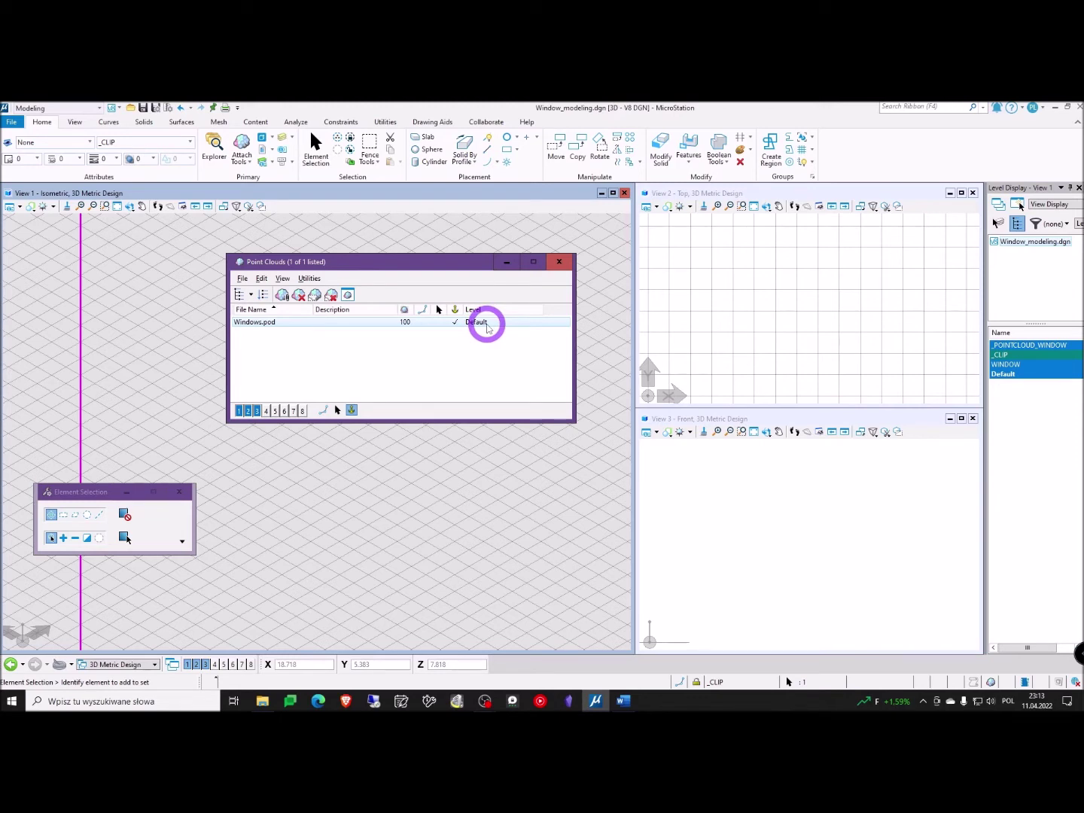
left_click(486, 324)
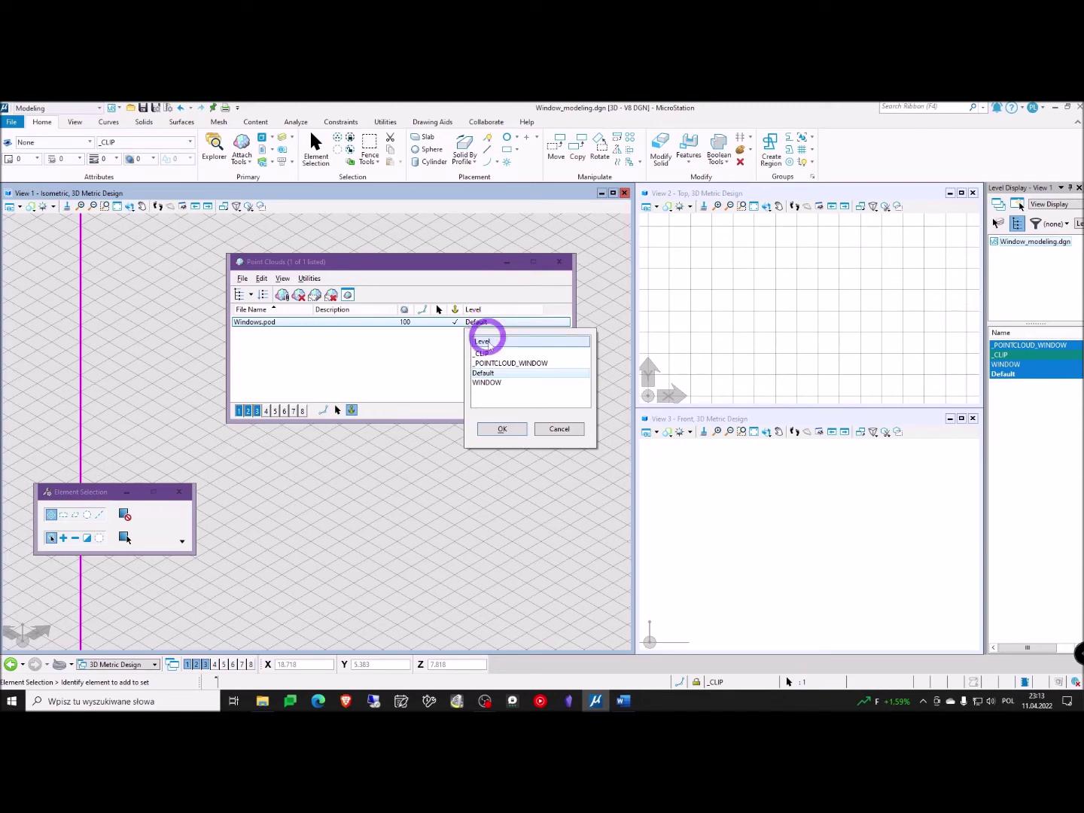
left_click(491, 364)
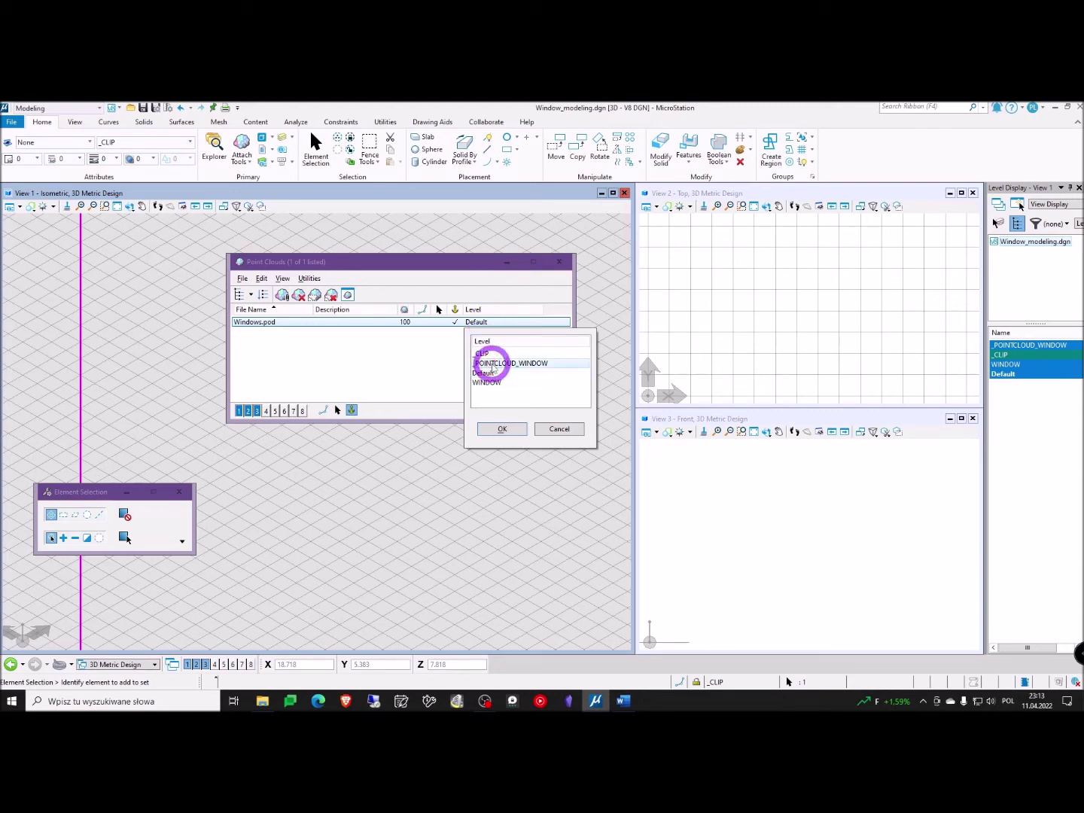
left_click(505, 430)
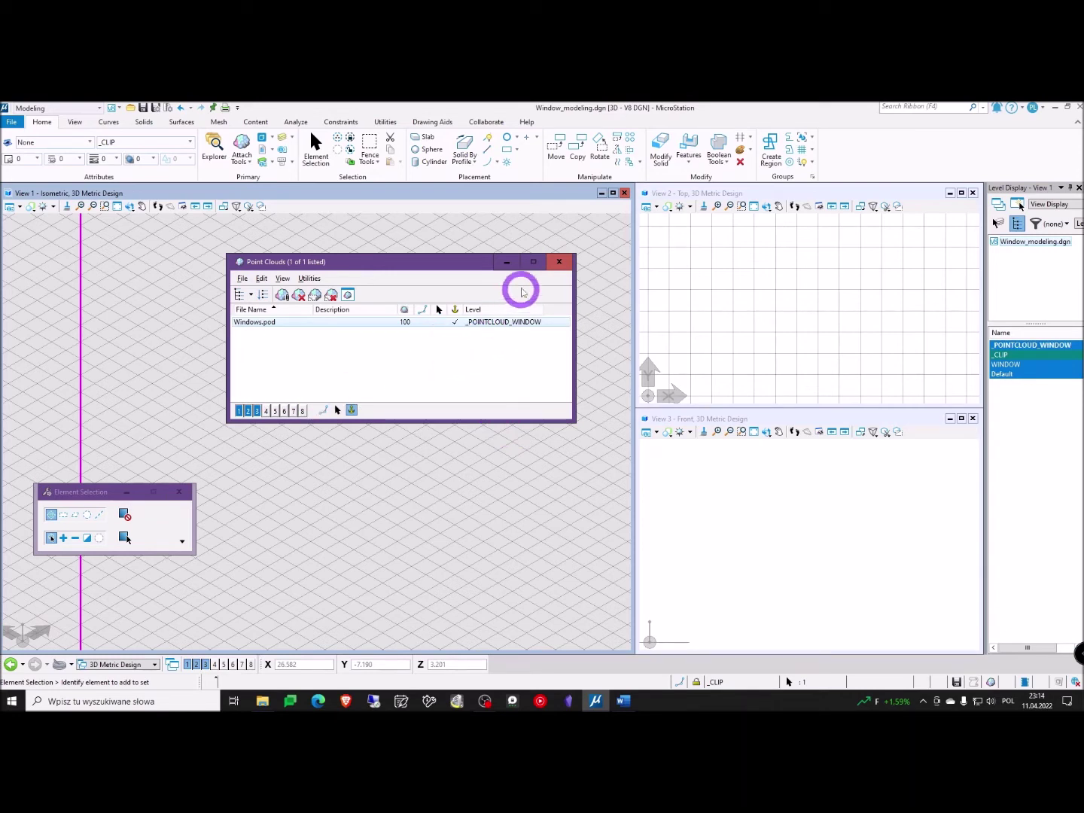
left_click(562, 262)
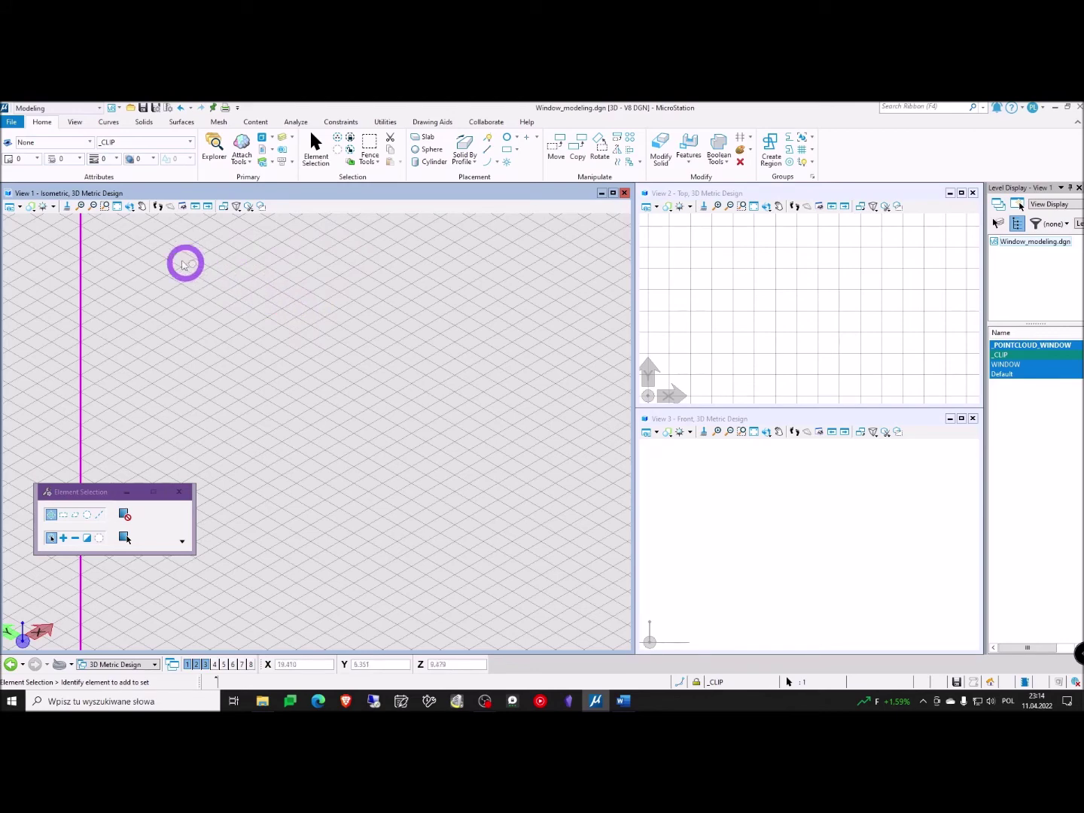
- Fit the point cloud in Views 1, 2 and 3, and clear its selection
left_click(116, 208)
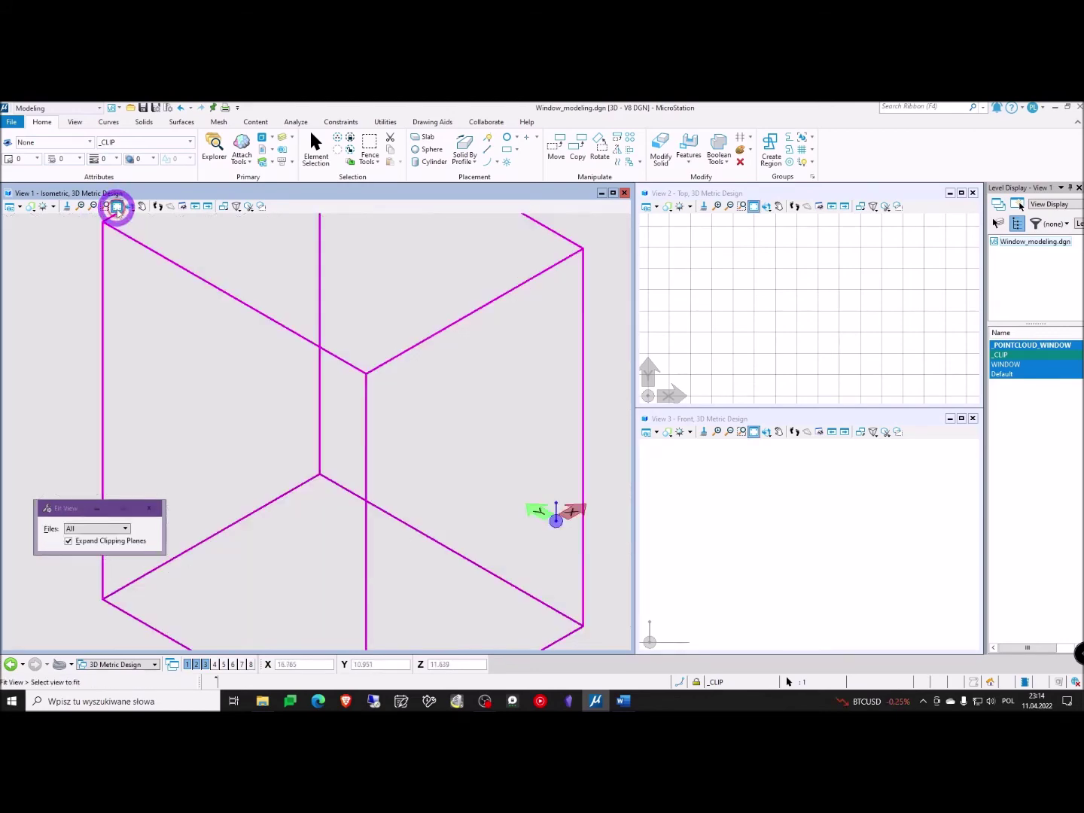
left_click(754, 207)
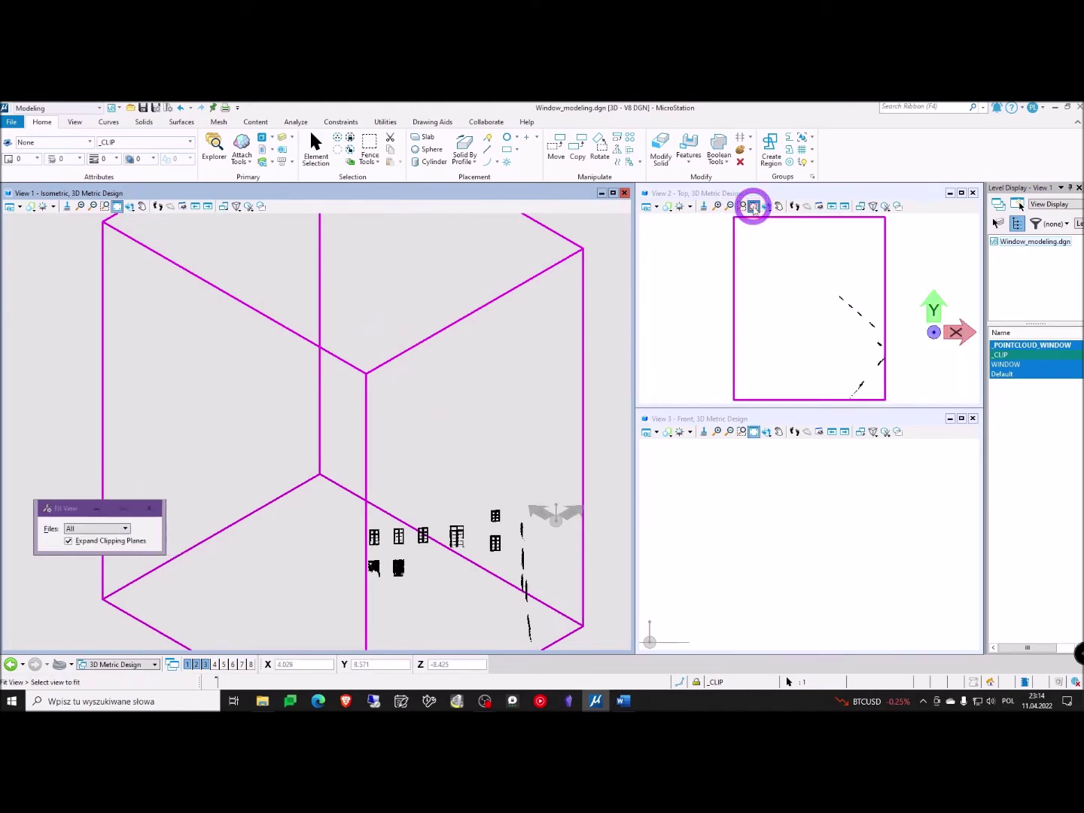
left_click(754, 431)
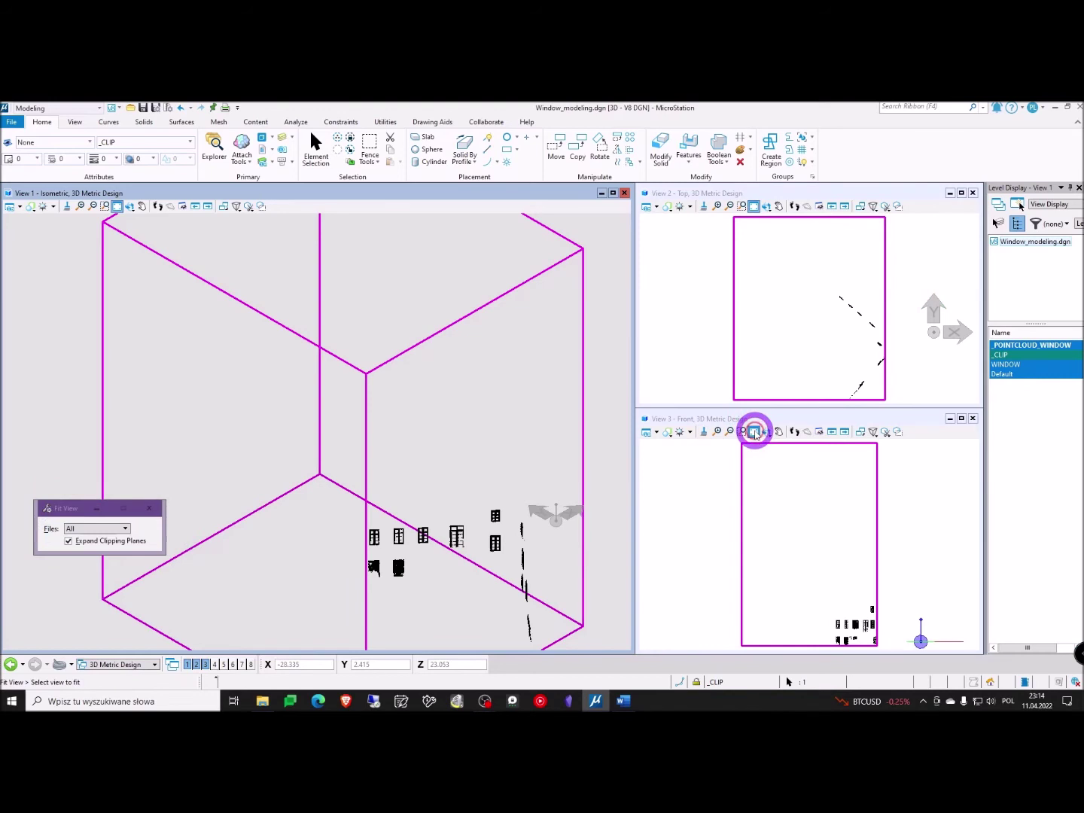
left_click(911, 531)
left_click(441, 384)
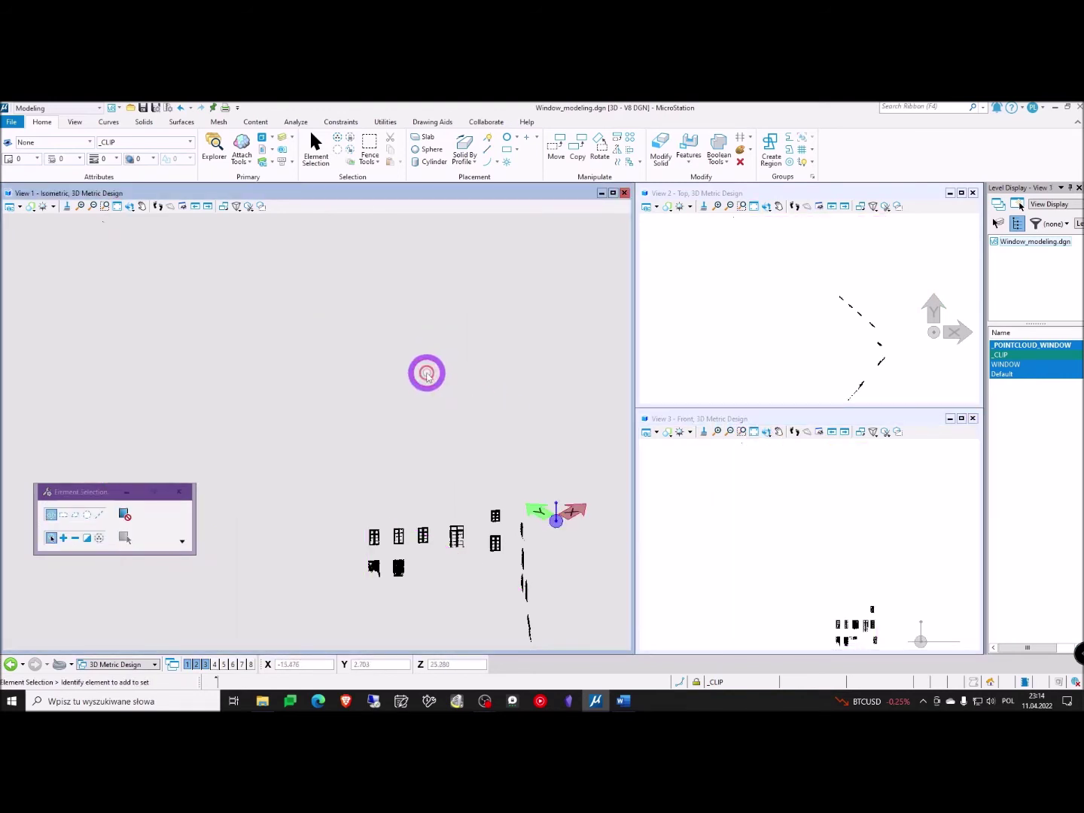
- Turn off the grid and turn on default lighting in the View 1 attributes
left_click(9, 207)
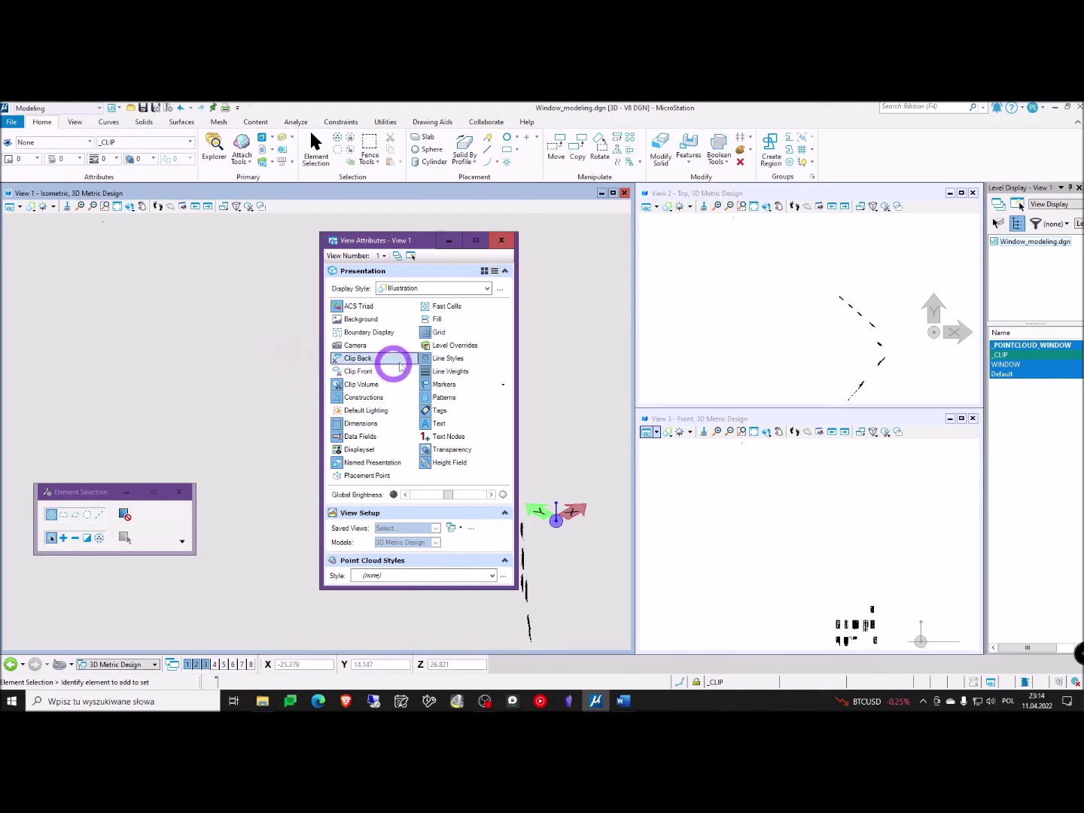
left_click(452, 335)
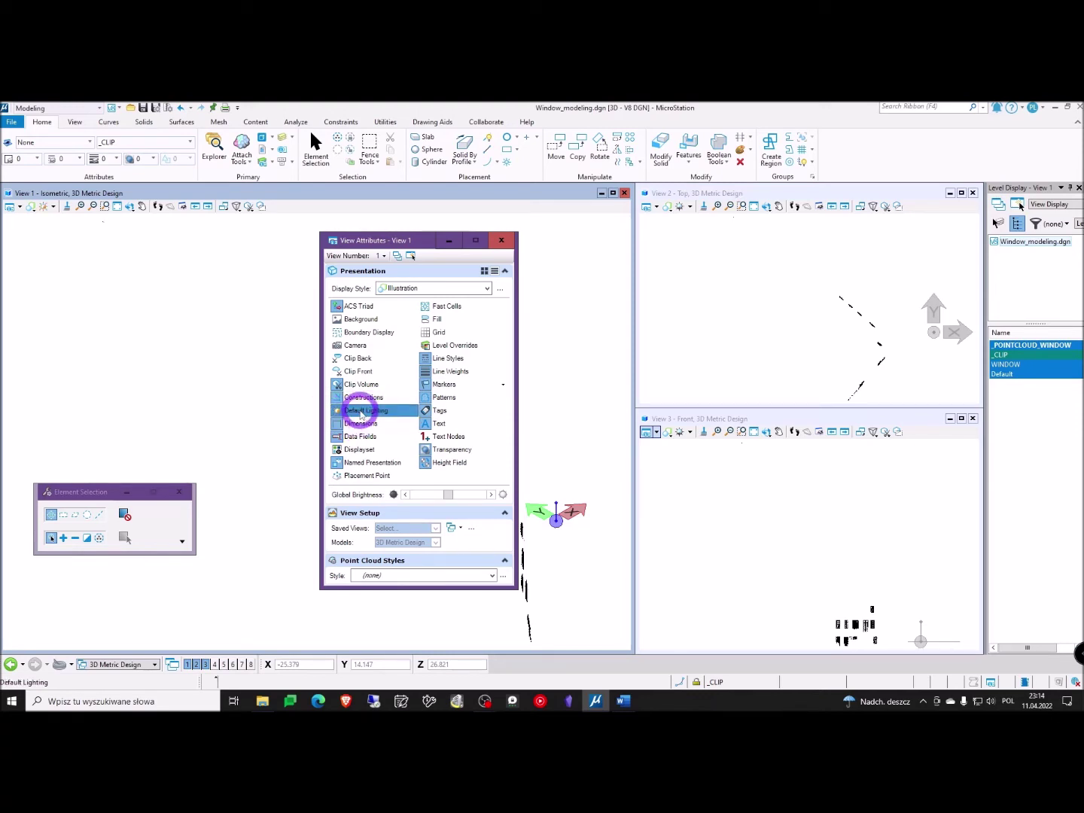
left_click(381, 424)
left_click(455, 500)
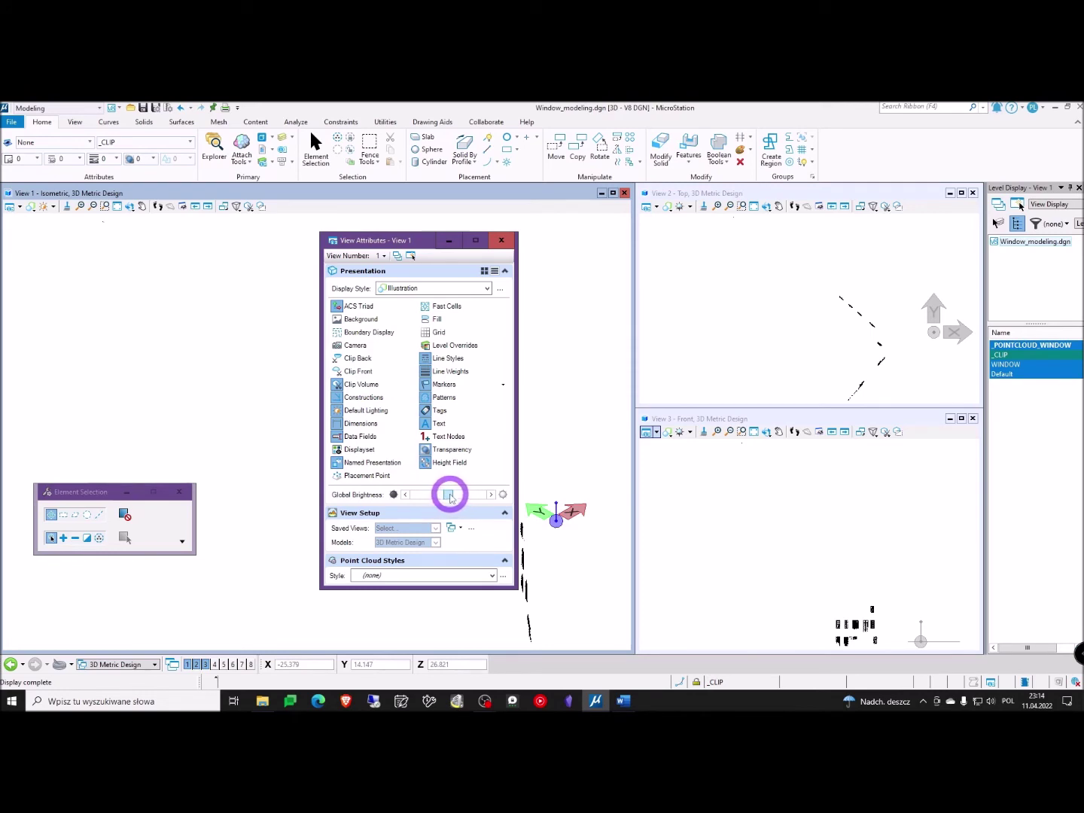
mouse_move(451, 497)
left_mouse_down()
mouse_move(392, 495)
mouse_move(462, 495)
mouse_move(439, 514)
left_mouse_up()
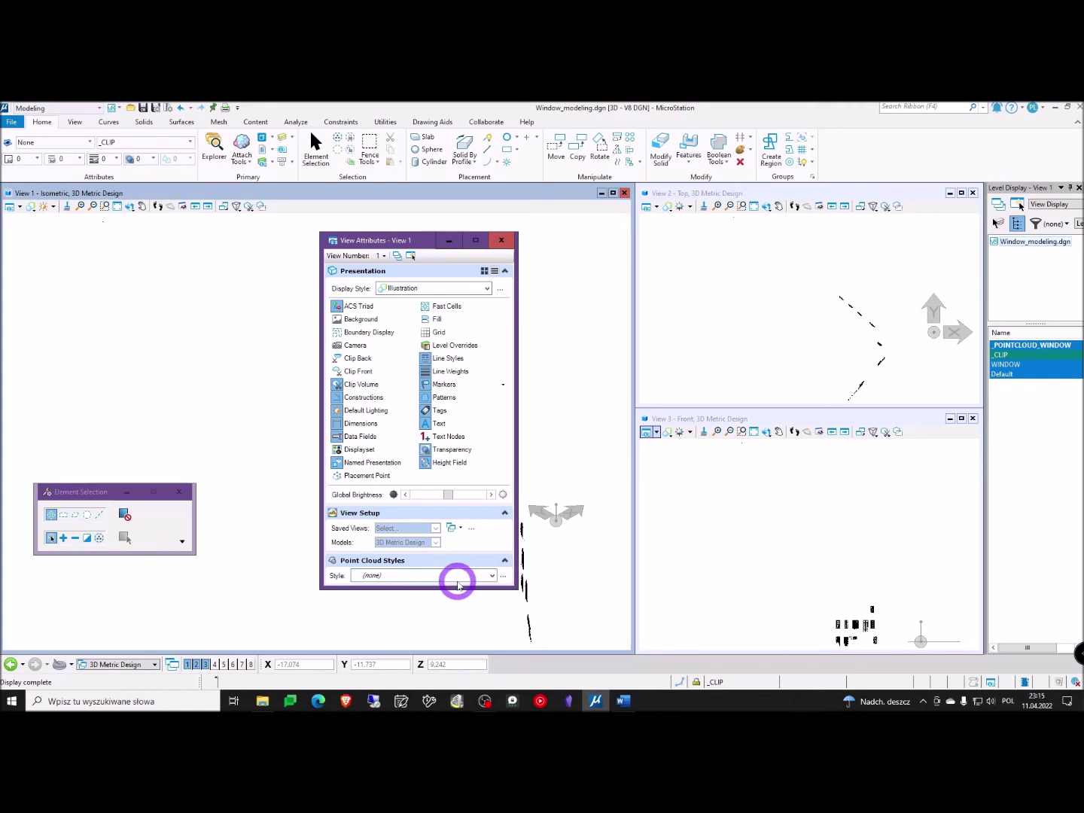
- Set the point cloud style of View 1 to Intensity and close its view attributes
left_click(432, 576)
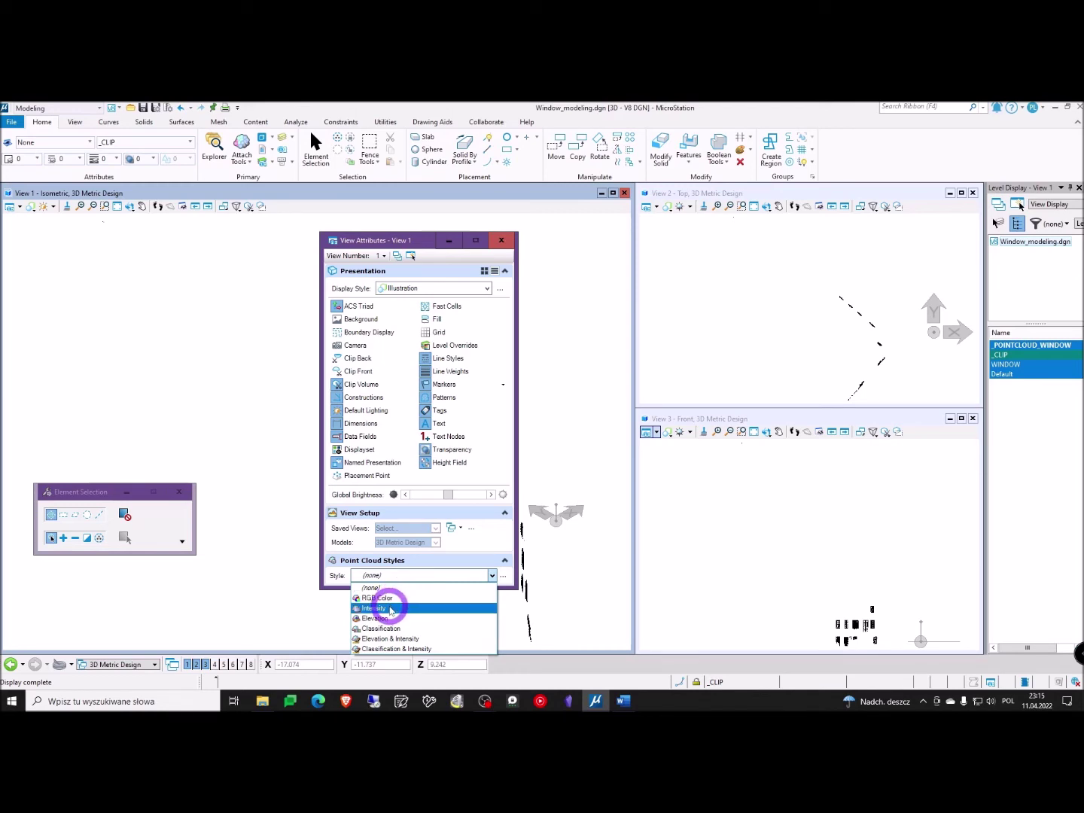
left_click(391, 610)
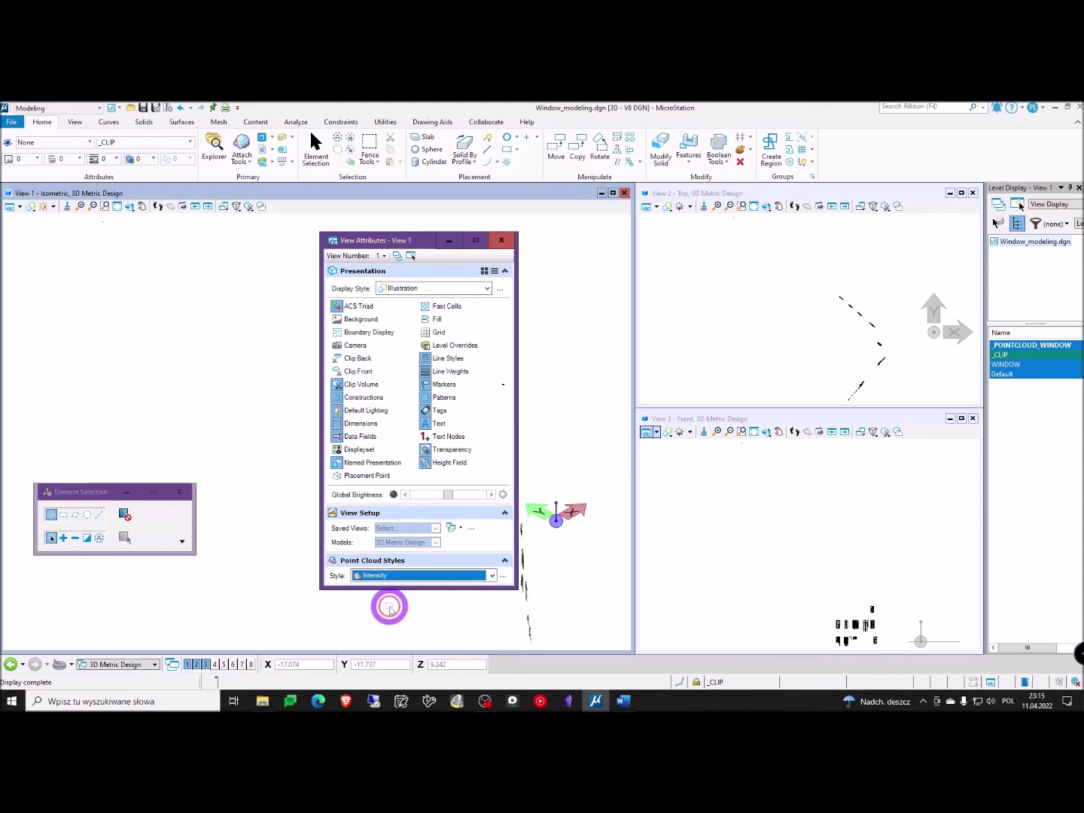
left_click(500, 241)
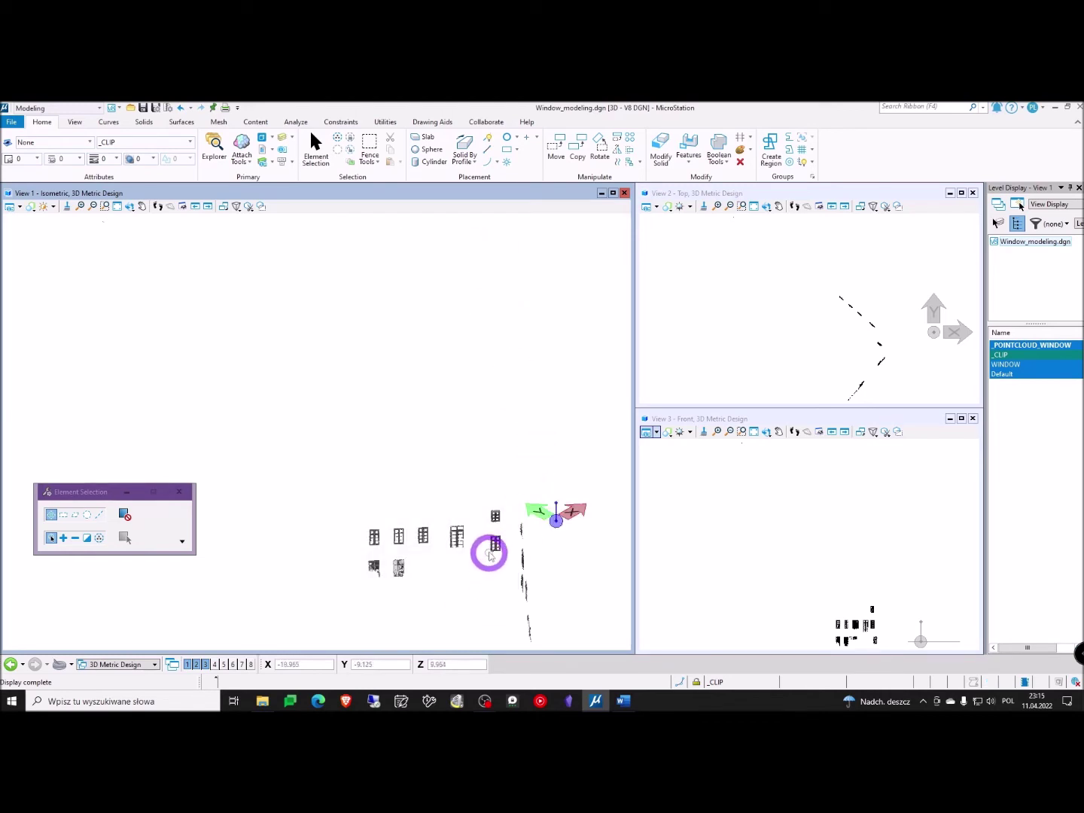
scroll(489, 556, "up", 2)
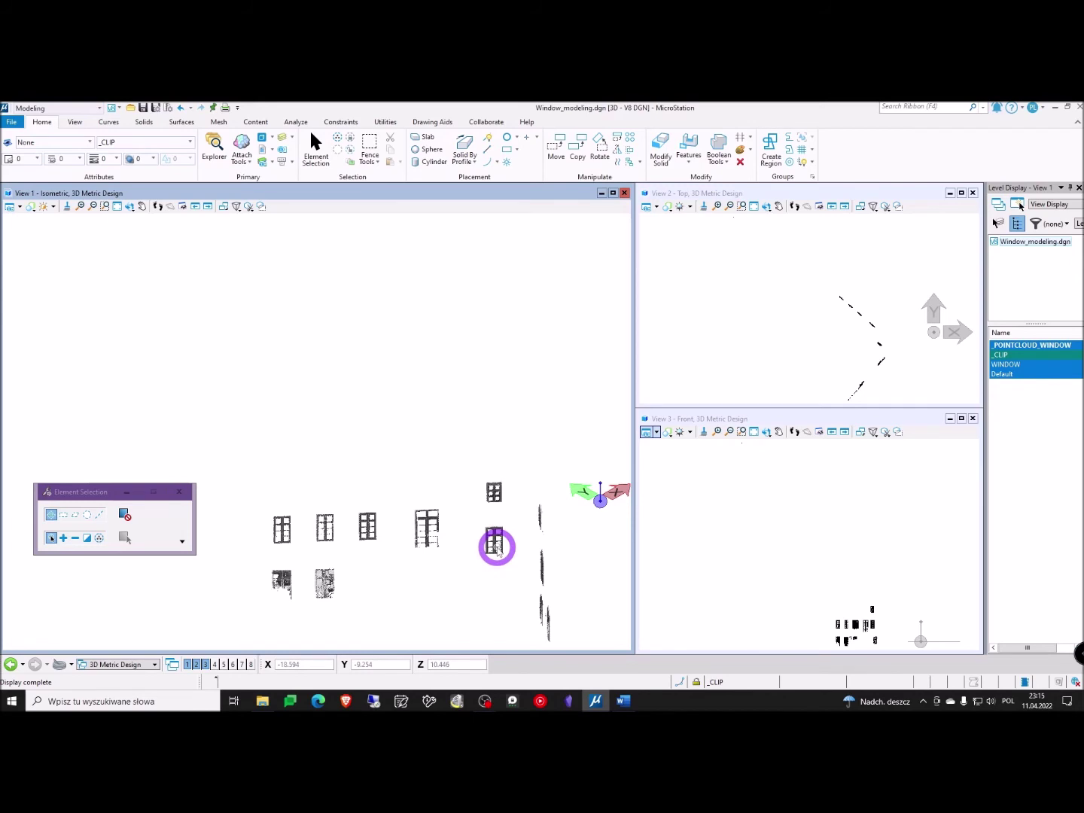
- Open the View 2 attributes, turn on default lighting and turn off the grid
left_click(682, 315)
left_click(648, 208)
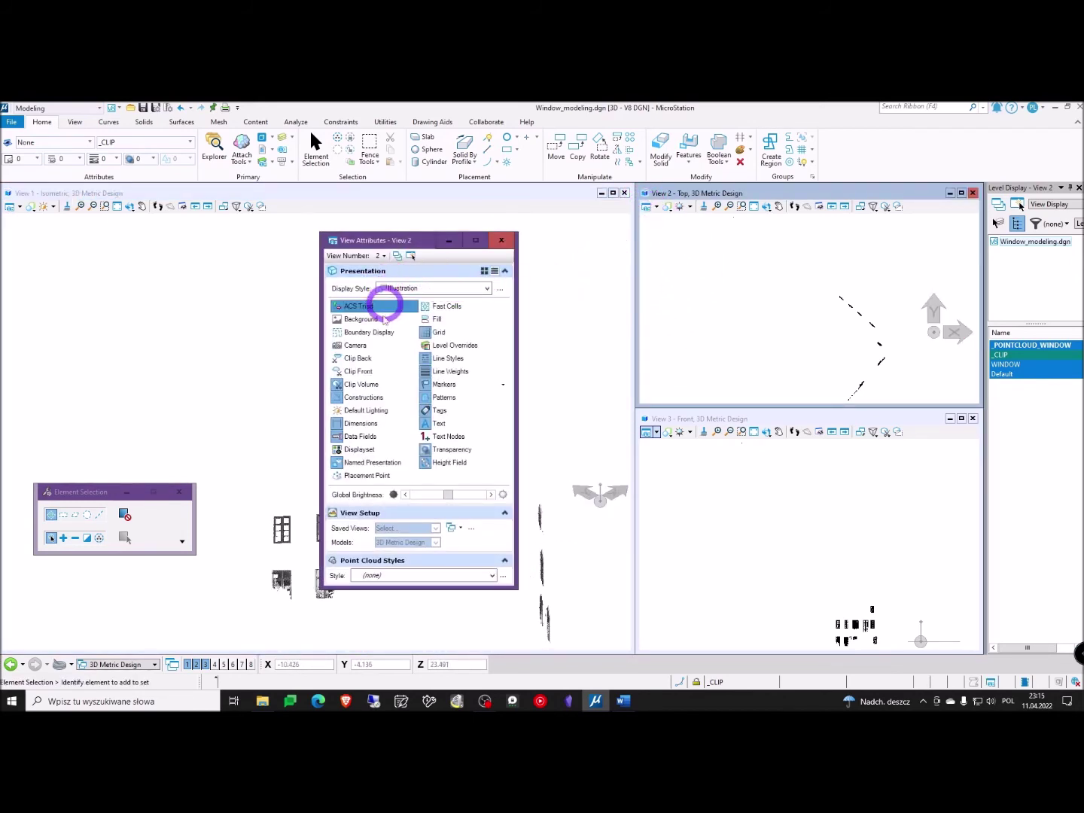
left_click(359, 411)
left_click(435, 332)
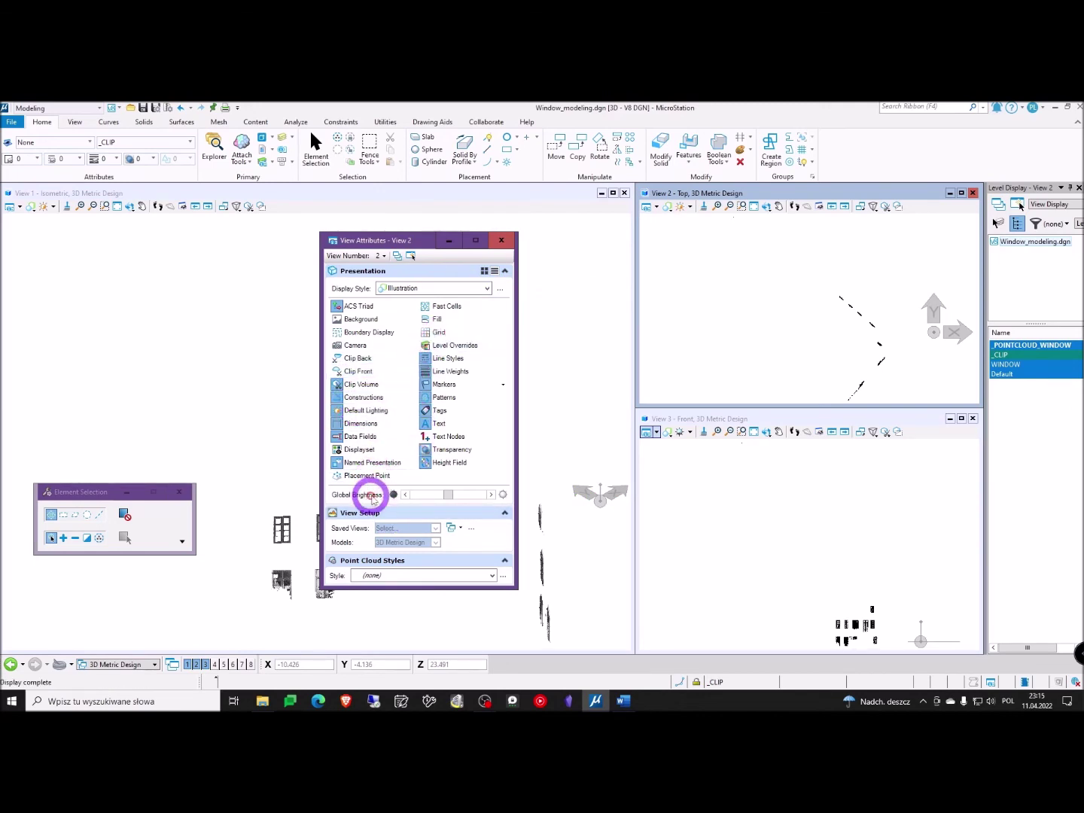
- Set the point cloud style of View 2 to RGB Color and close its view attributes
left_click(416, 576)
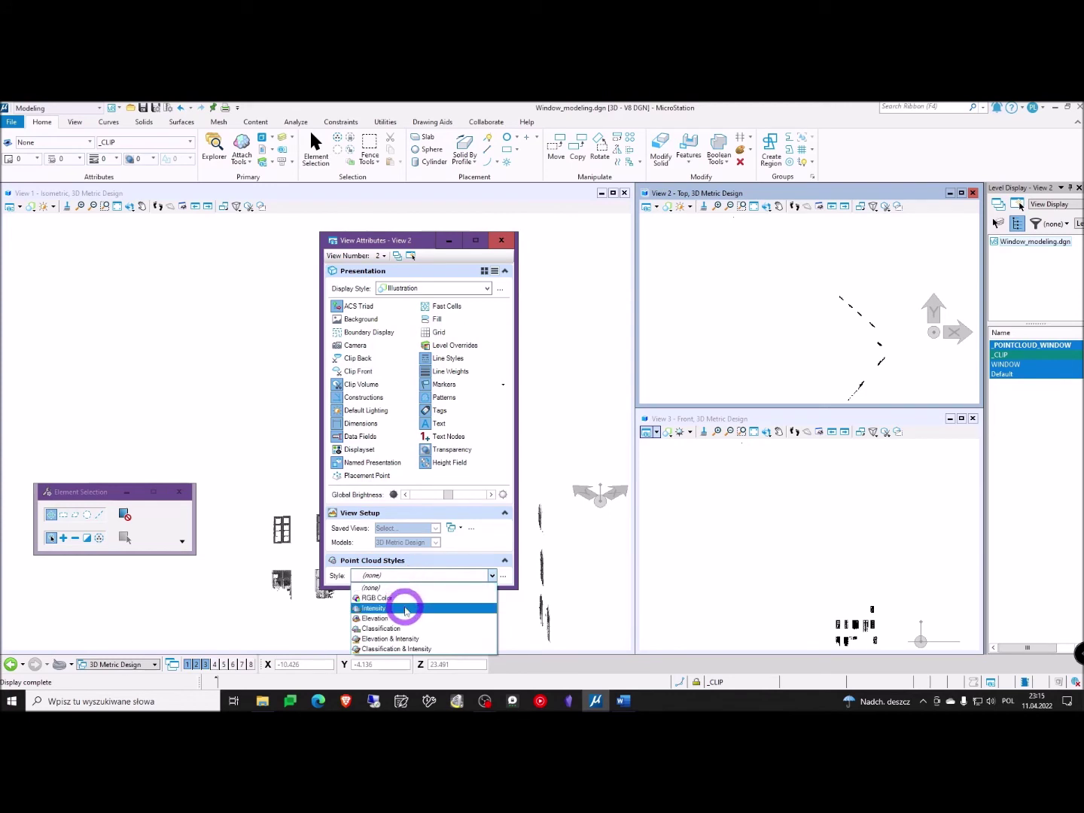
left_click(402, 599)
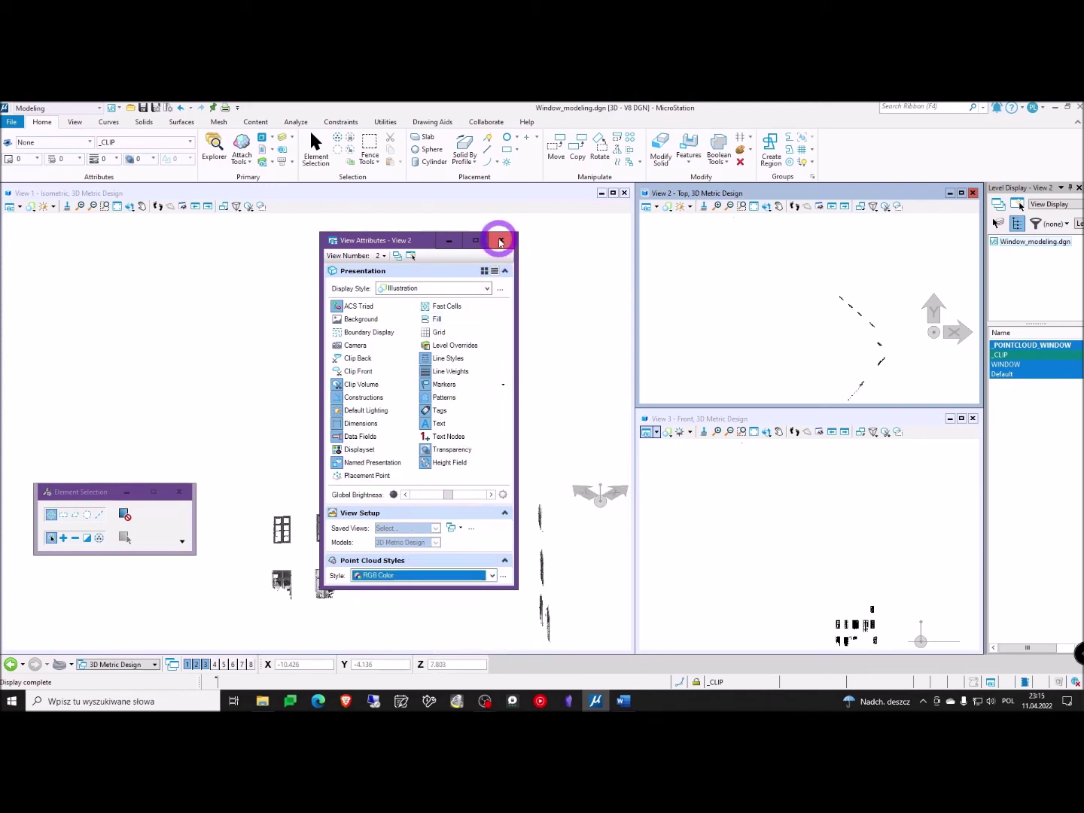
left_click(500, 241)
- In the View 3 attributes, set the point cloud style to RGB Color, turn off the grid and turn on default lighting
left_click(646, 432)
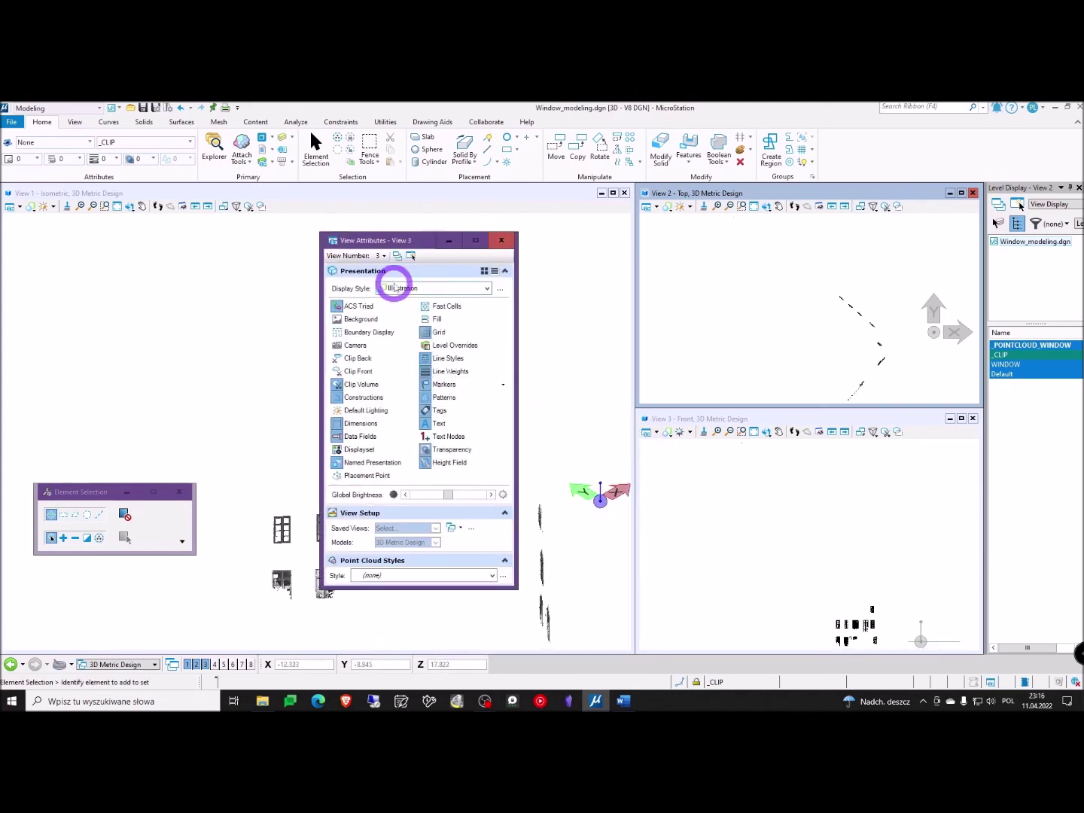
left_click(372, 576)
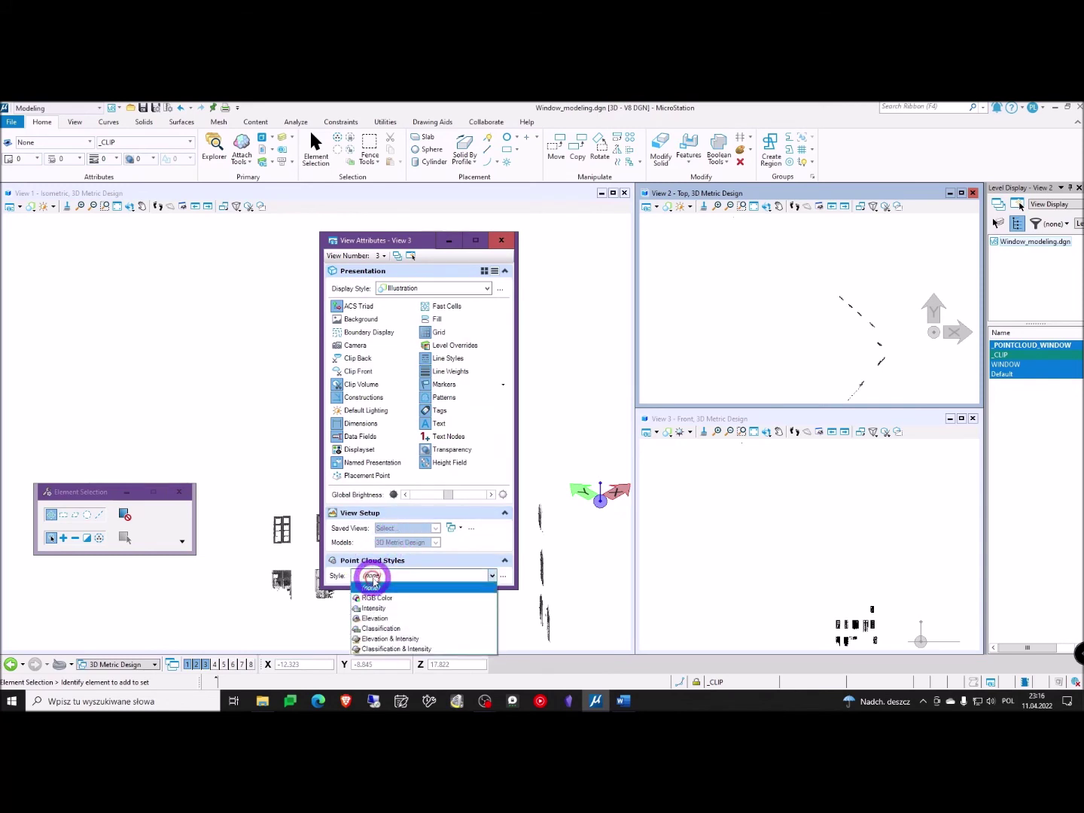
left_click(376, 597)
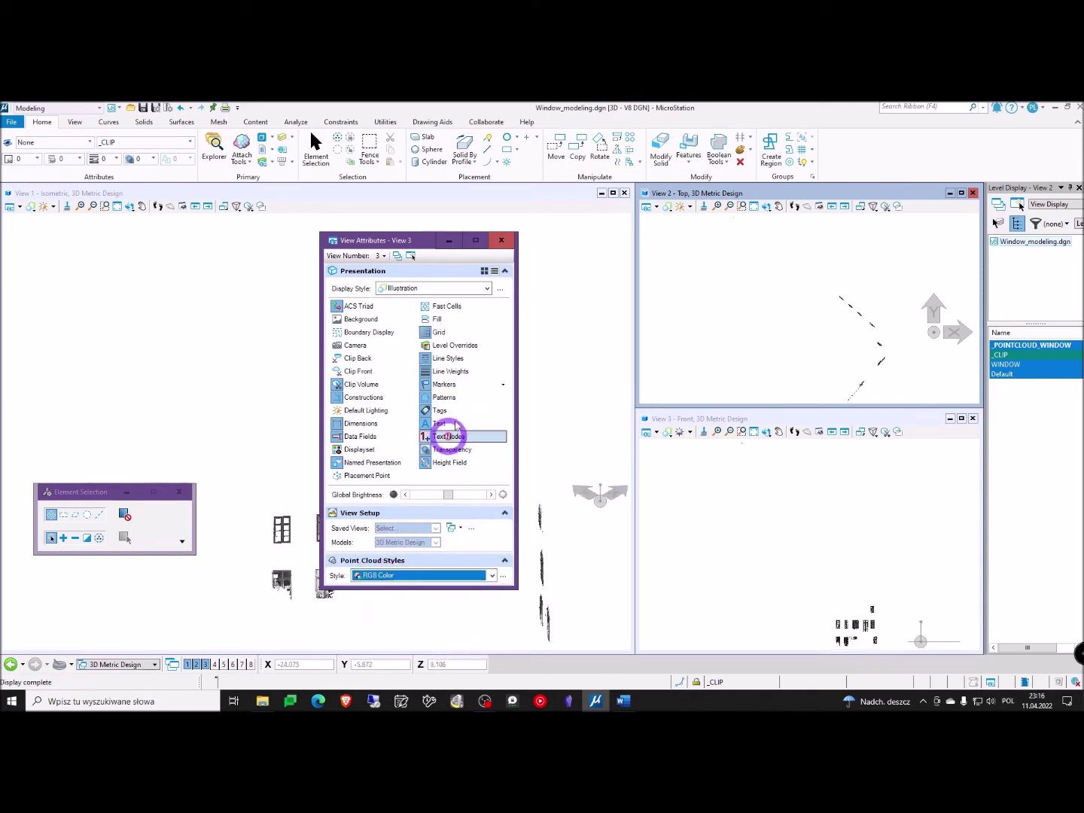
left_click(458, 332)
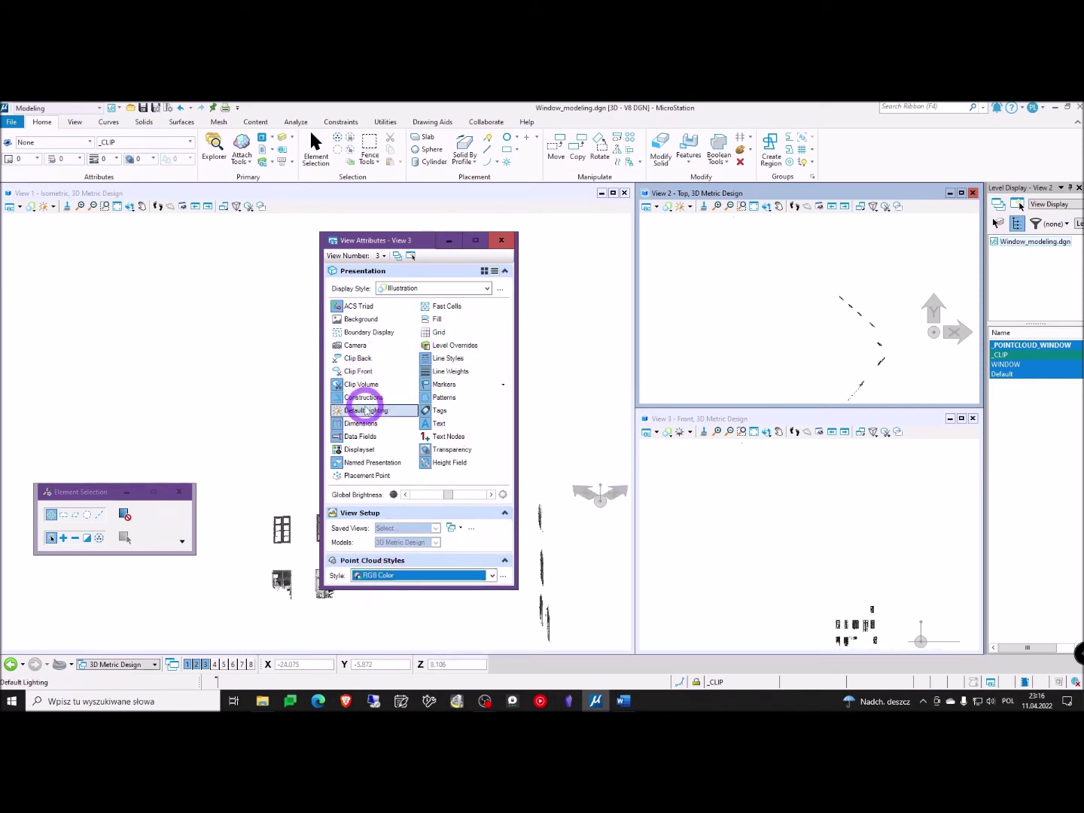
left_click(365, 410)
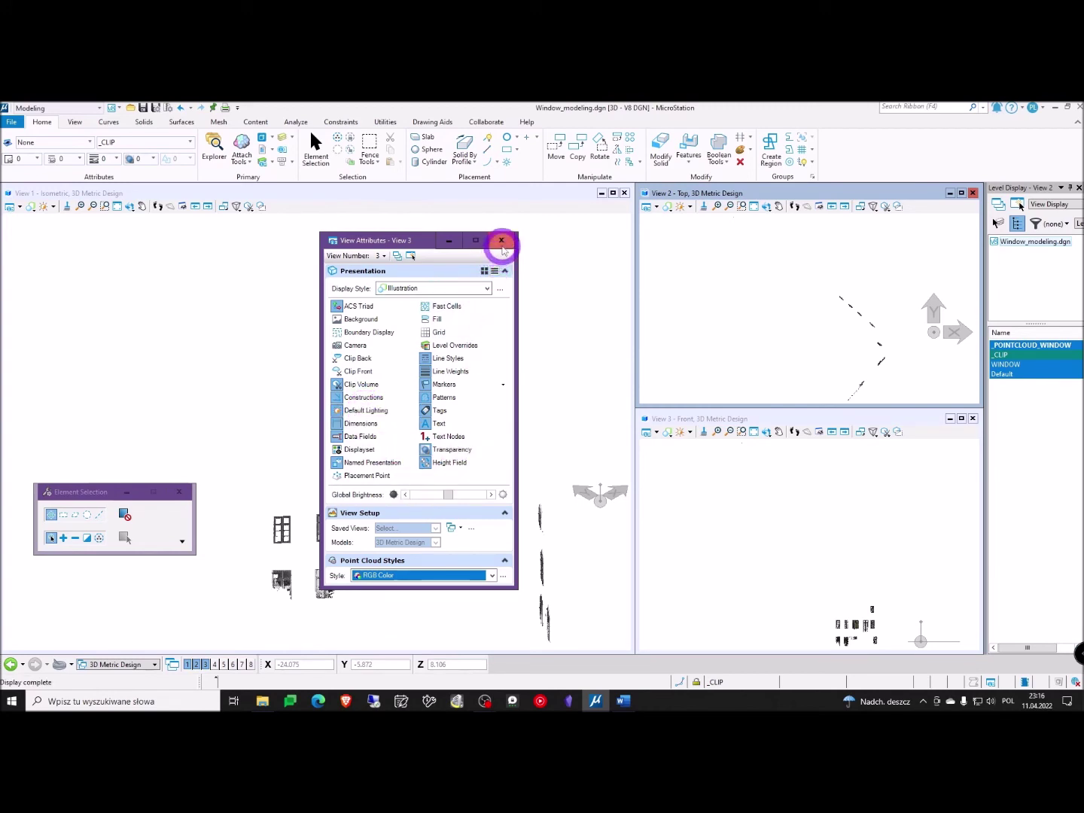
left_click(502, 241)
- Fit the point cloud in View 1 and examine the windows up close from a rotated angle
left_click(755, 431)
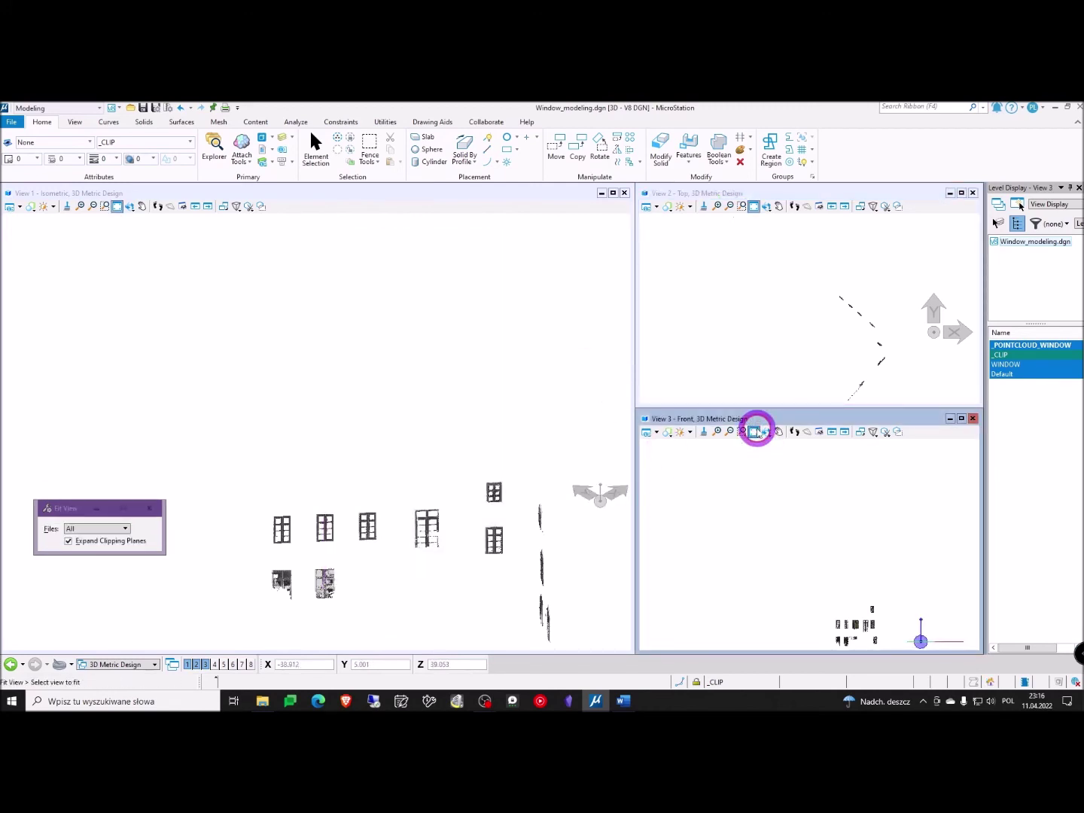
left_click(452, 419)
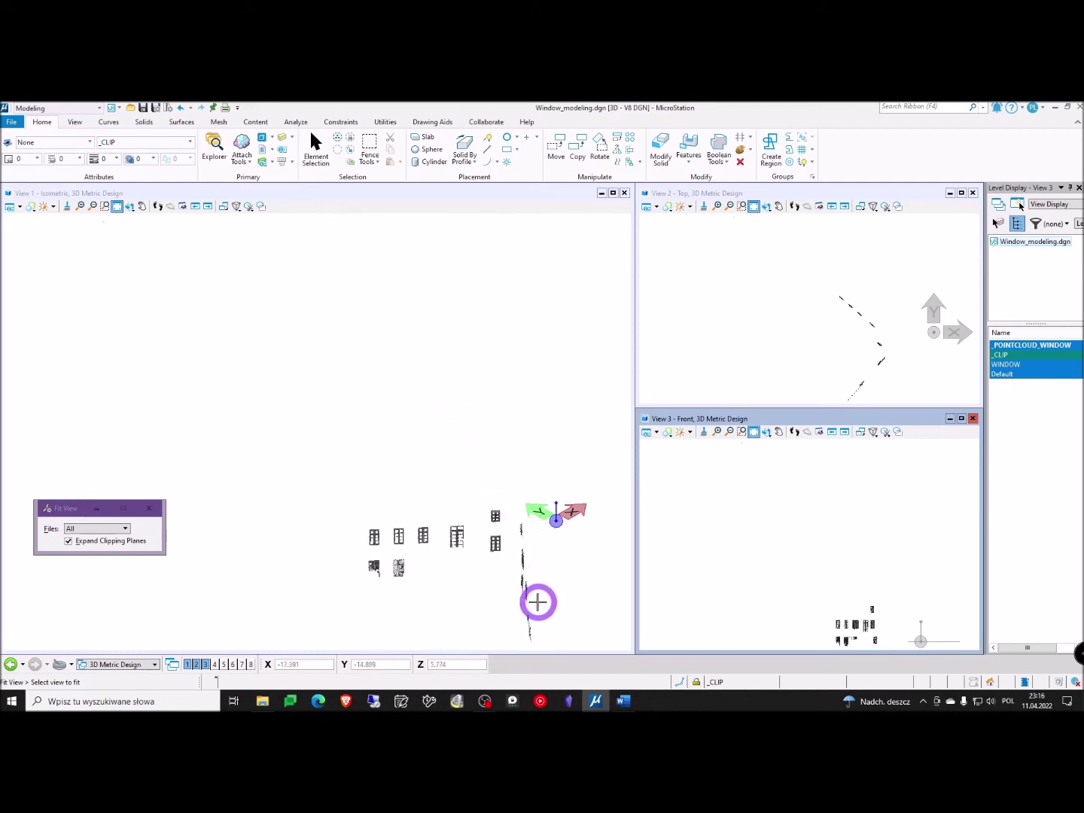
scroll(527, 595, "up", 1)
scroll(452, 532, "up", 2)
middle_click_drag(438, 530, 415, 417, "shift")
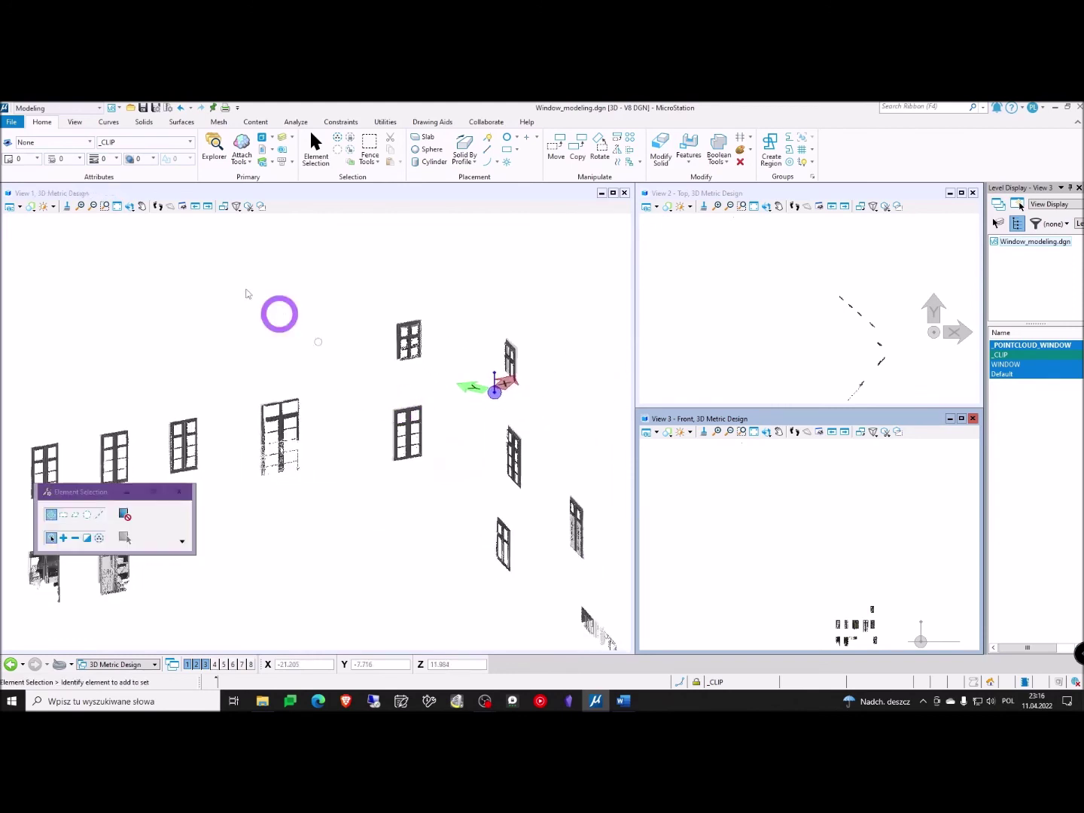
- Turn off the camera in View 1 and View 2
left_click(237, 205)
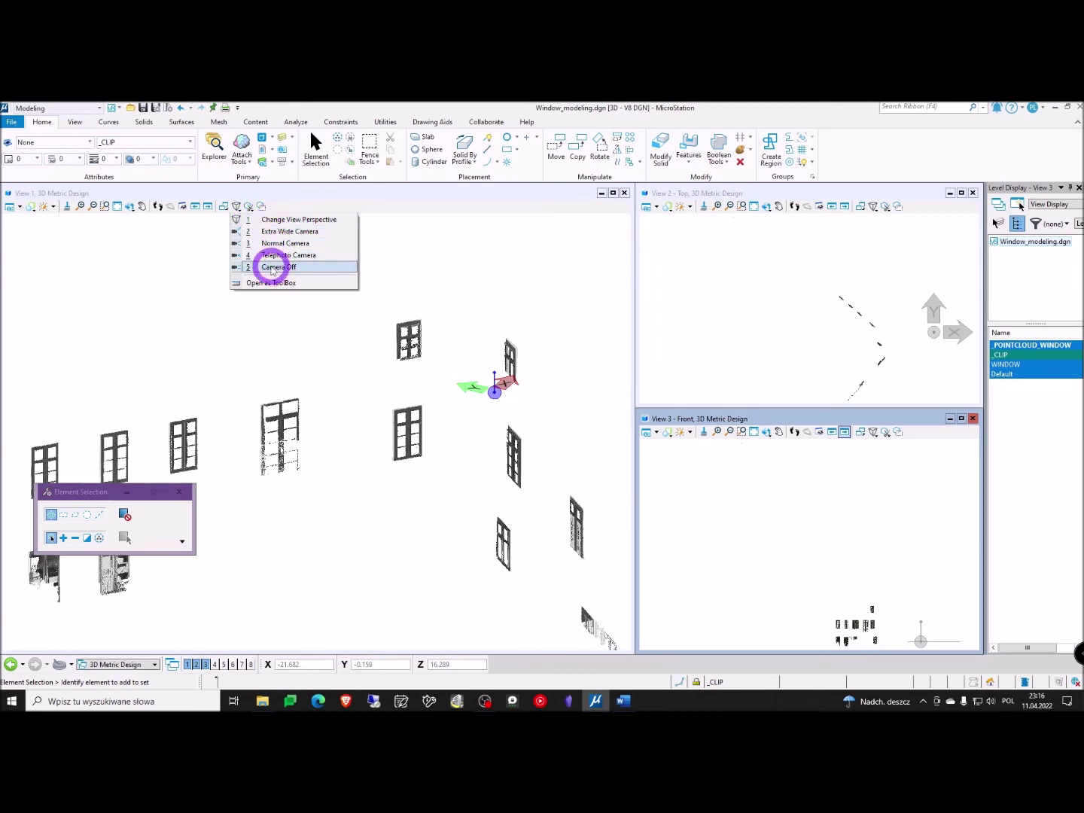
left_click(273, 267)
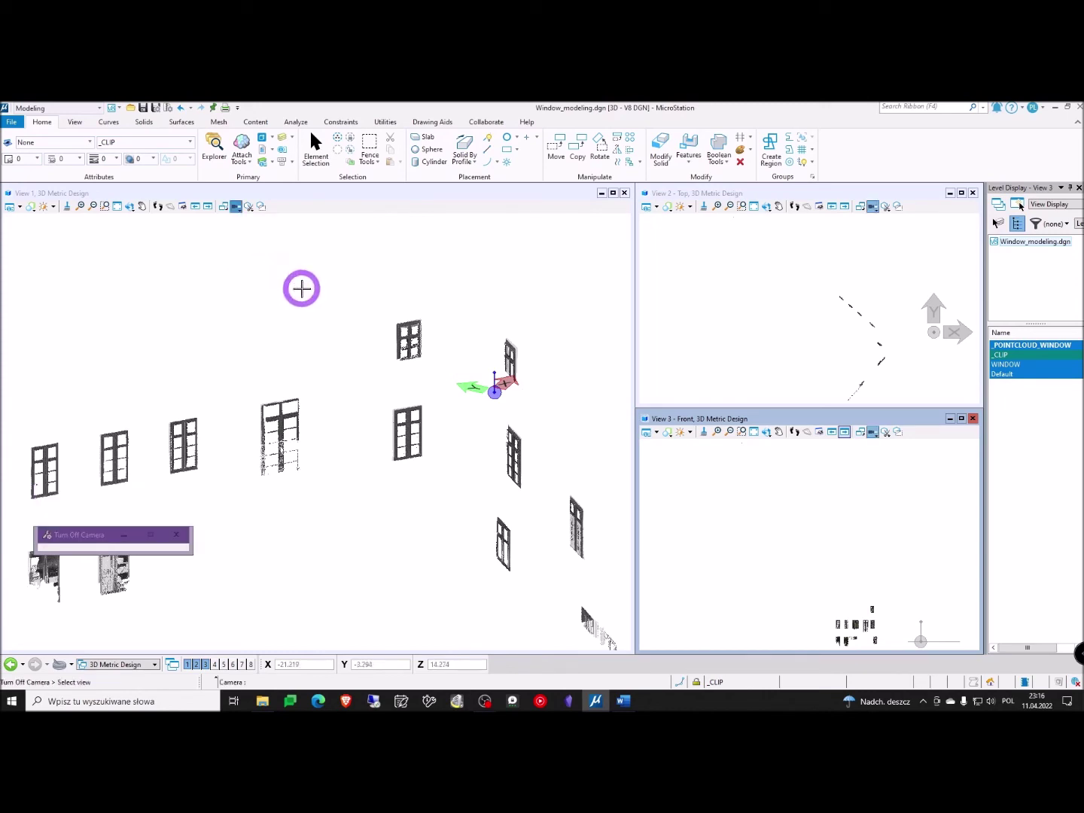
left_click(235, 207)
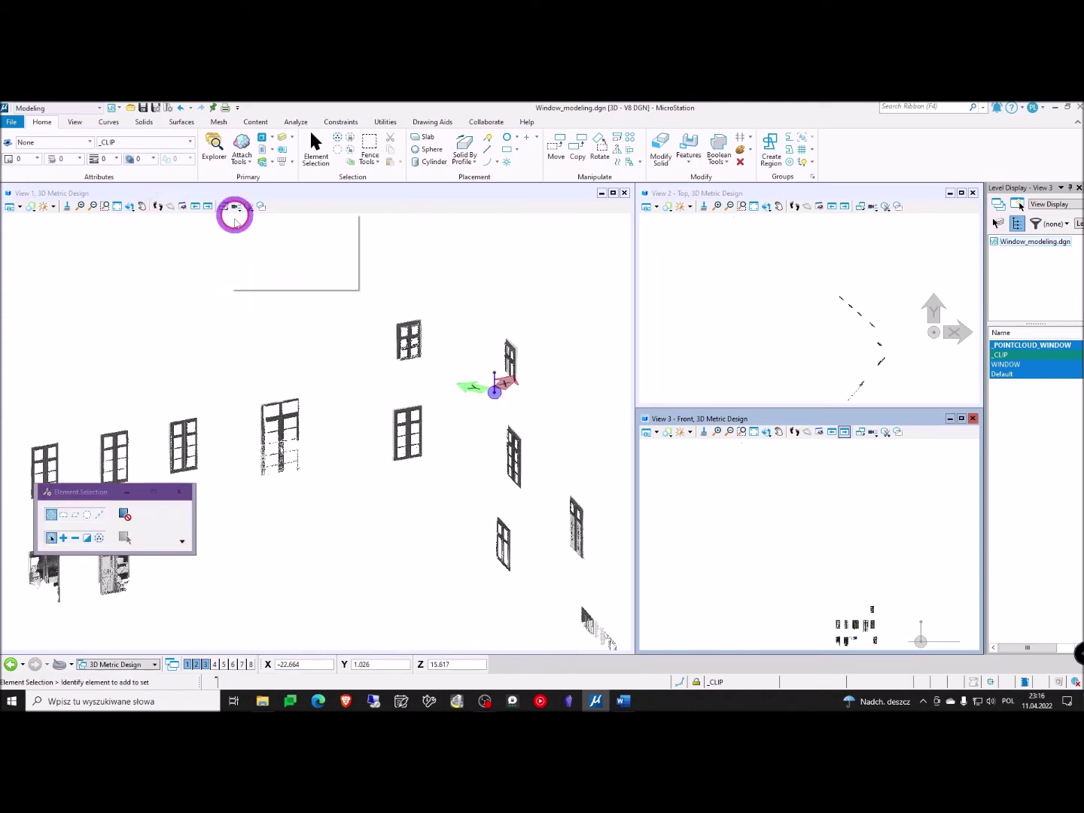
left_click(273, 267)
left_click(342, 302)
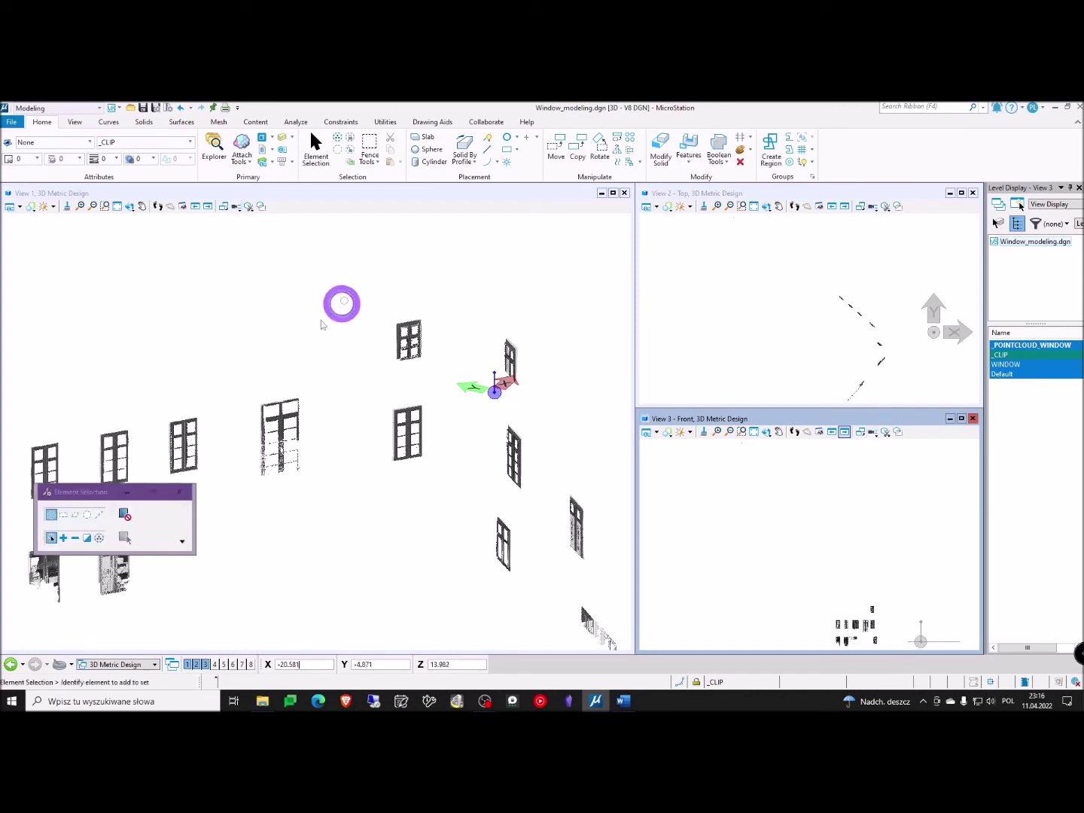
left_click(728, 249)
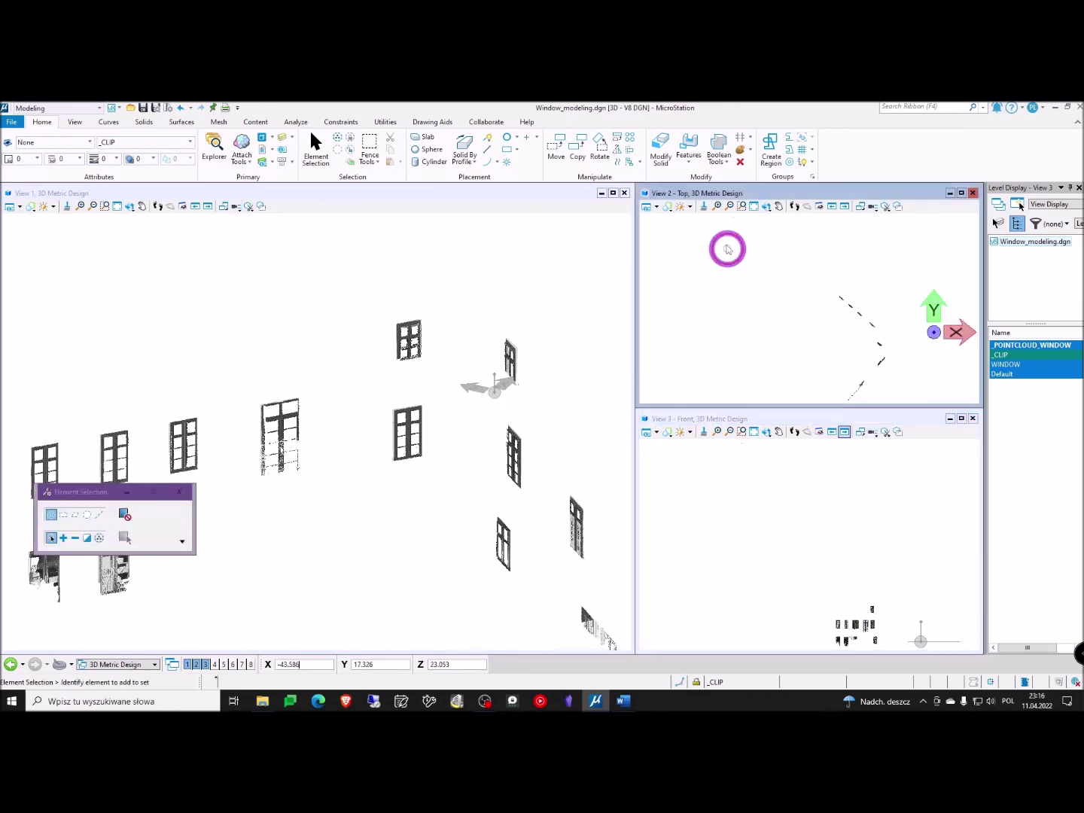
left_click(874, 206)
left_click(915, 267)
left_click(819, 307)
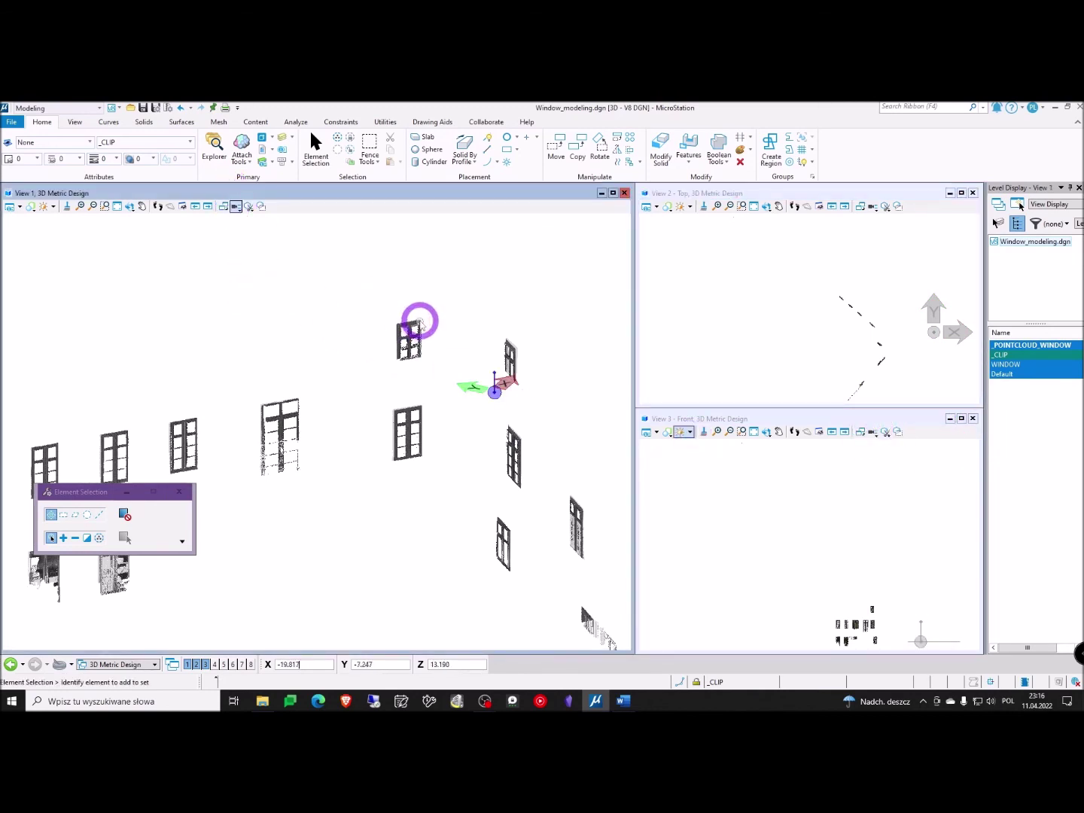
- Open the list of attached point clouds, move it clear of the windows in View 1 and select Windows.pod
scroll(417, 323, "down", 2)
middle_click_drag(442, 322, 387, 348, "shift")
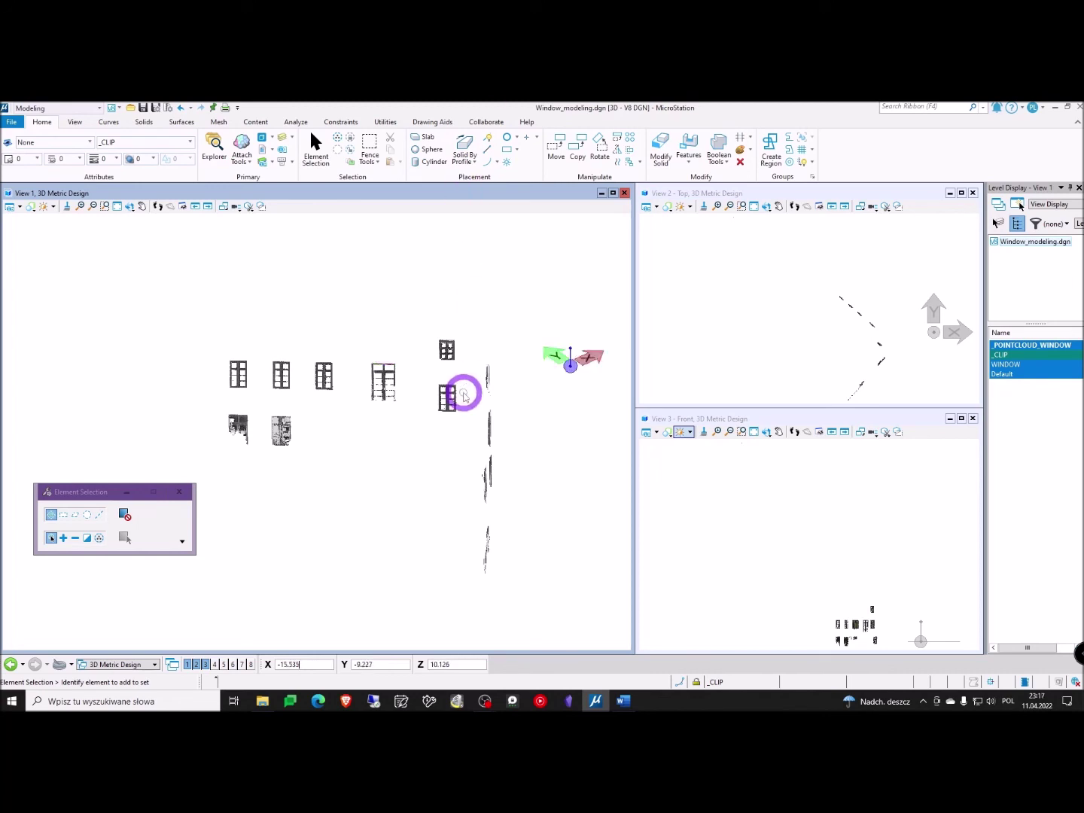
middle_click(507, 363, "shift")
middle_click_drag(507, 363, 389, 390, "shift")
middle_click_drag(453, 411, 439, 359)
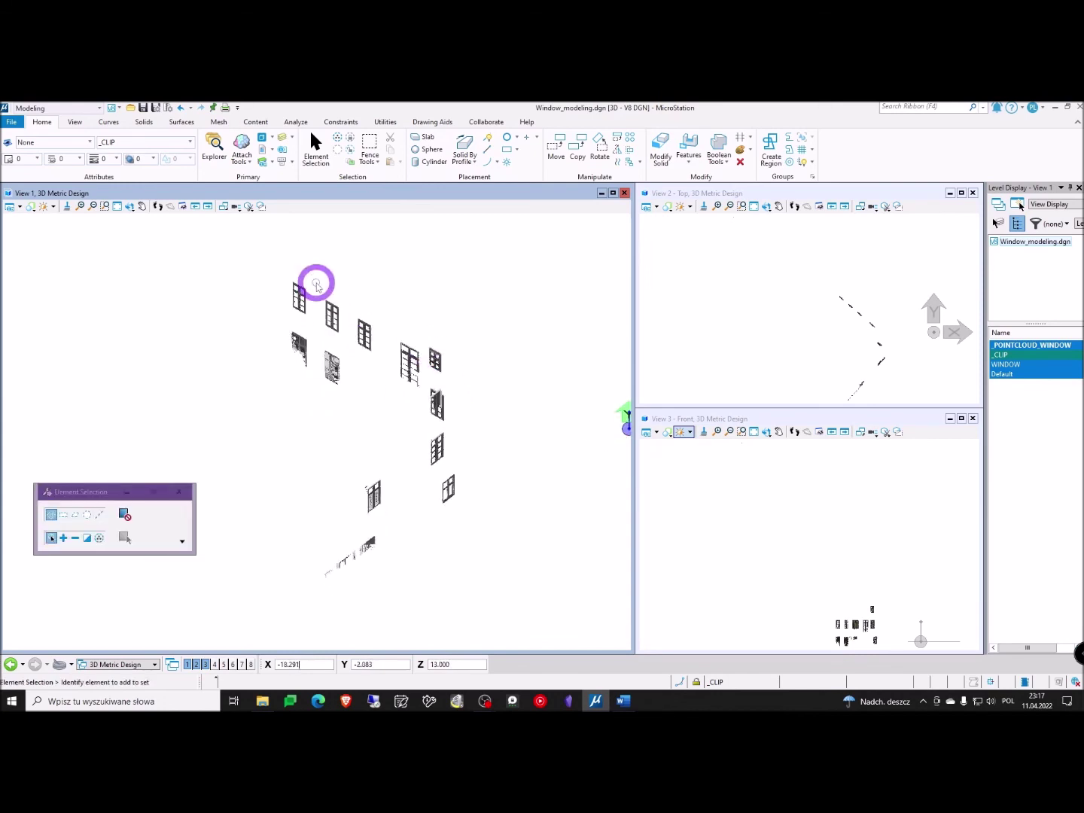
left_click(240, 159)
left_click(265, 211)
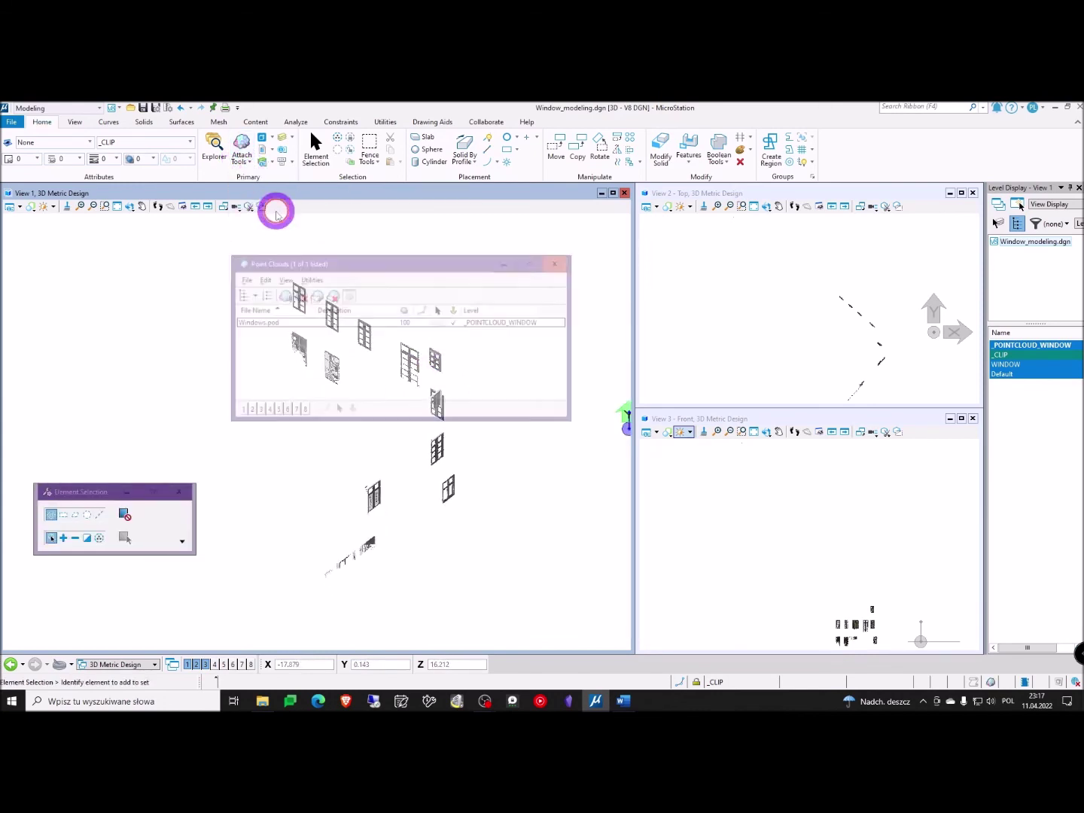
left_click_drag(405, 262, 715, 257)
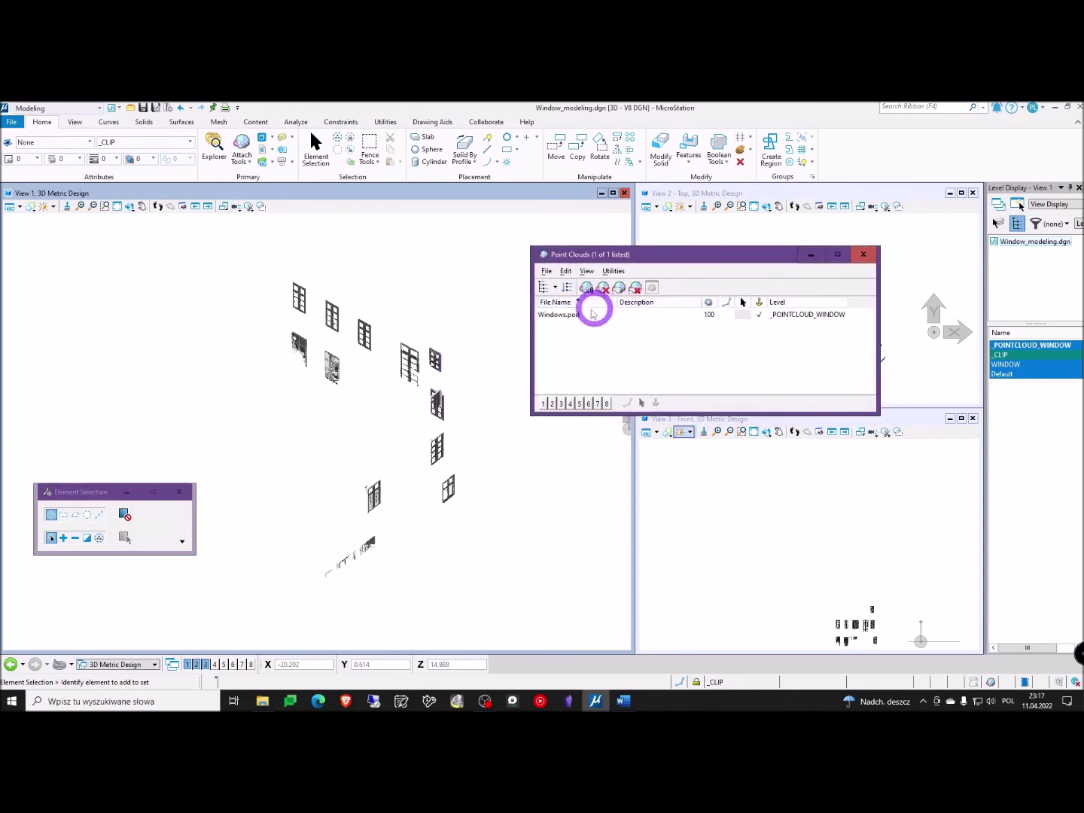
left_click(559, 315)
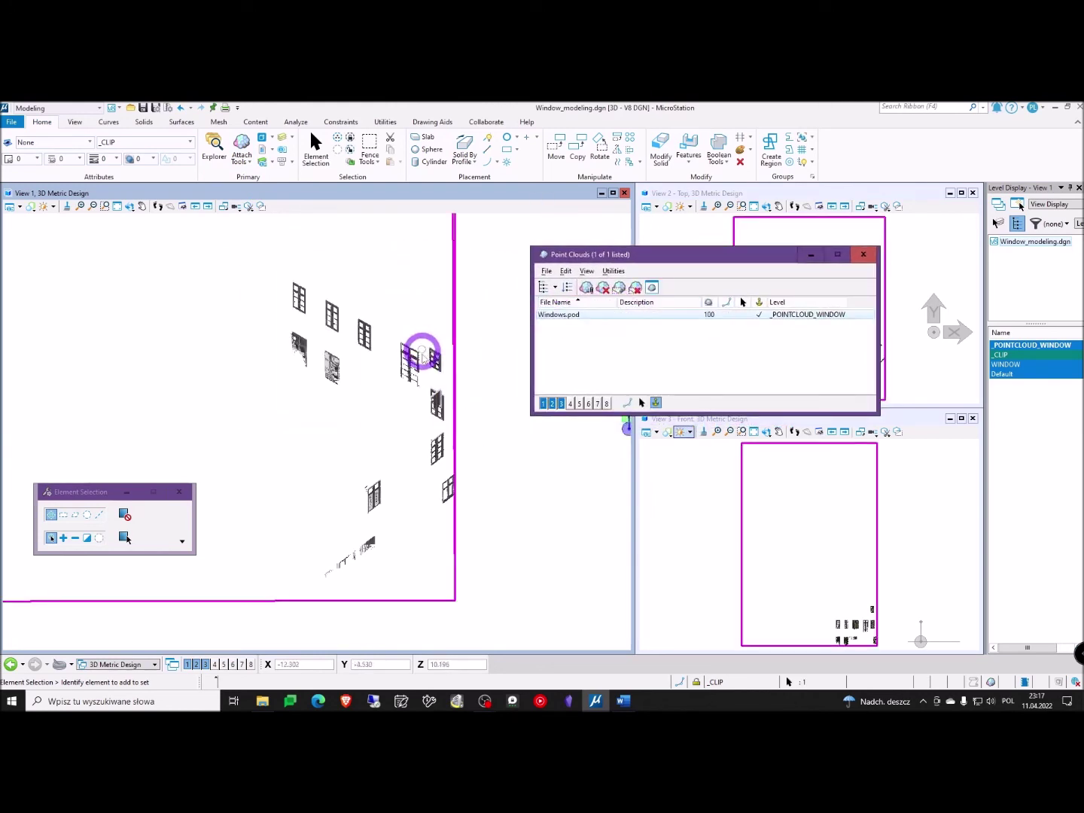
- Try line weights 2, 1 and 3 on the selected point cloud to compare the point size on one window
scroll(395, 350, "up", 6)
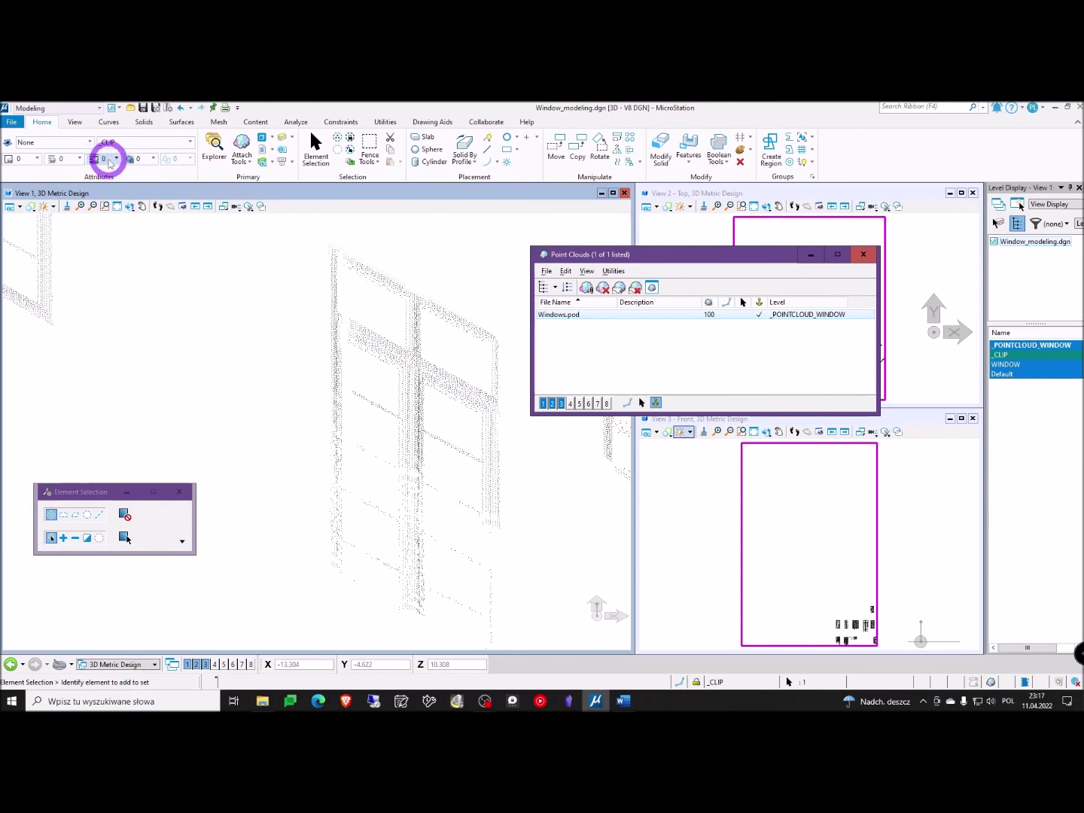
left_click(113, 159)
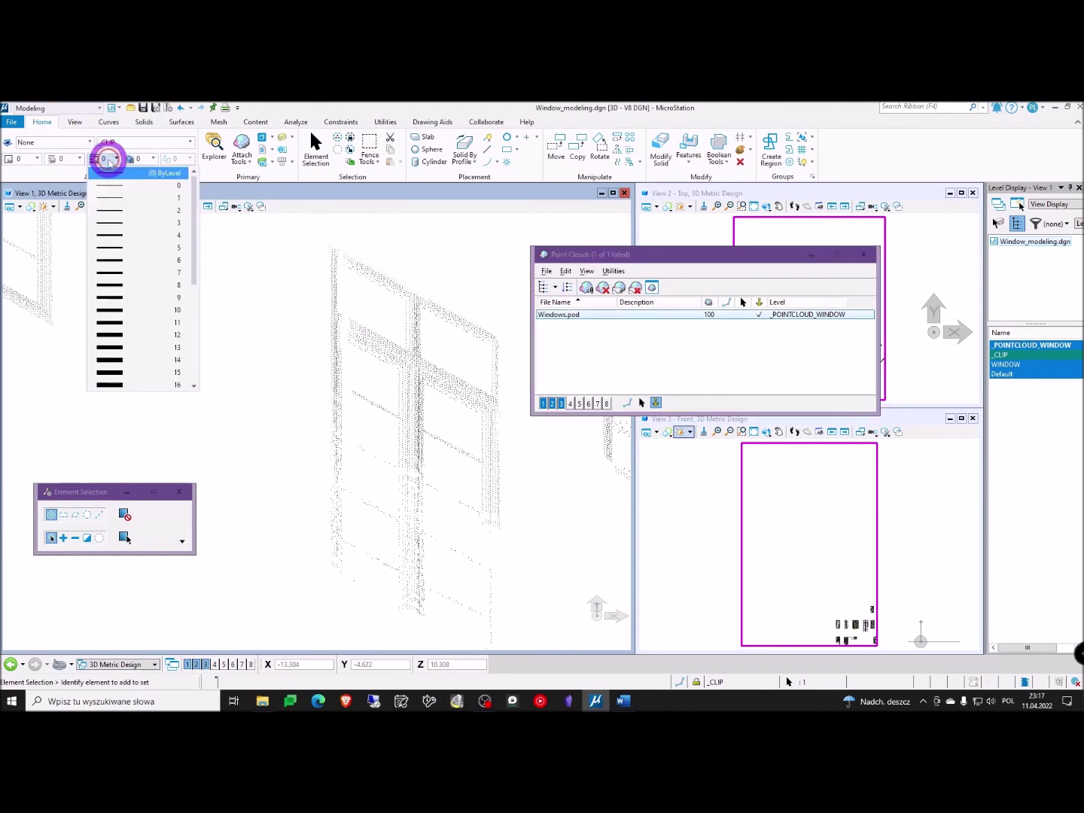
left_click(121, 216)
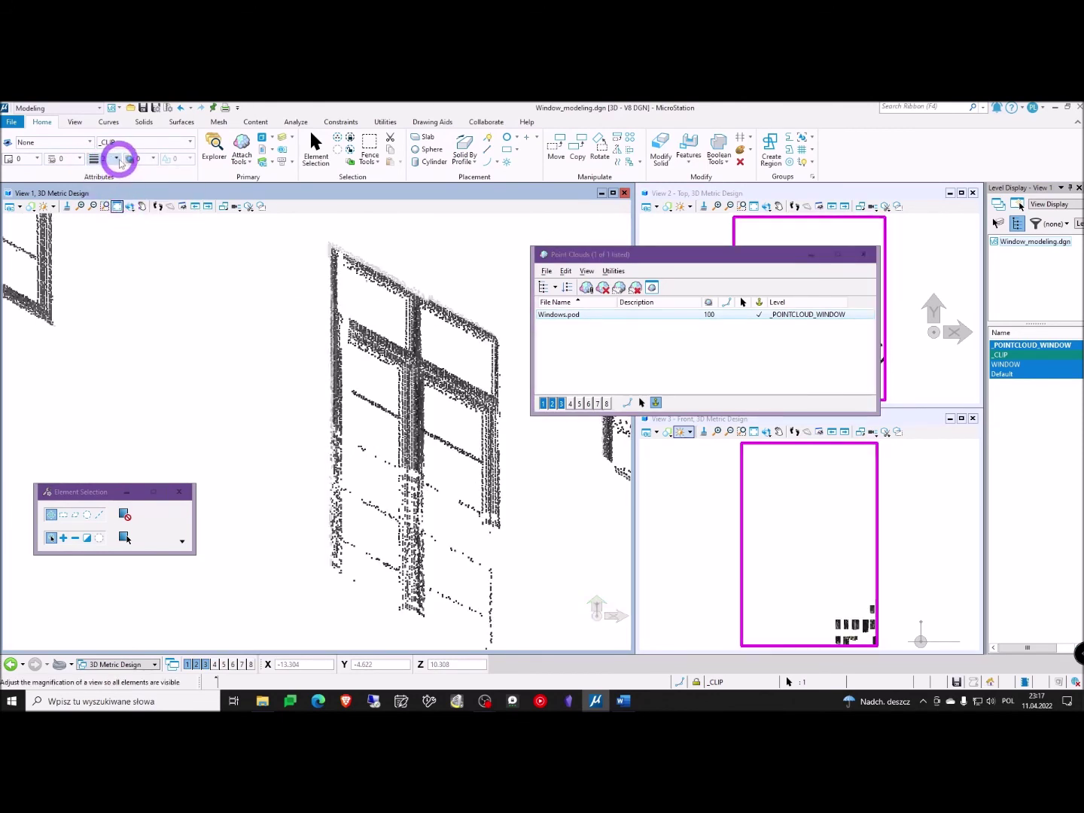
left_click(115, 160)
left_click(114, 197)
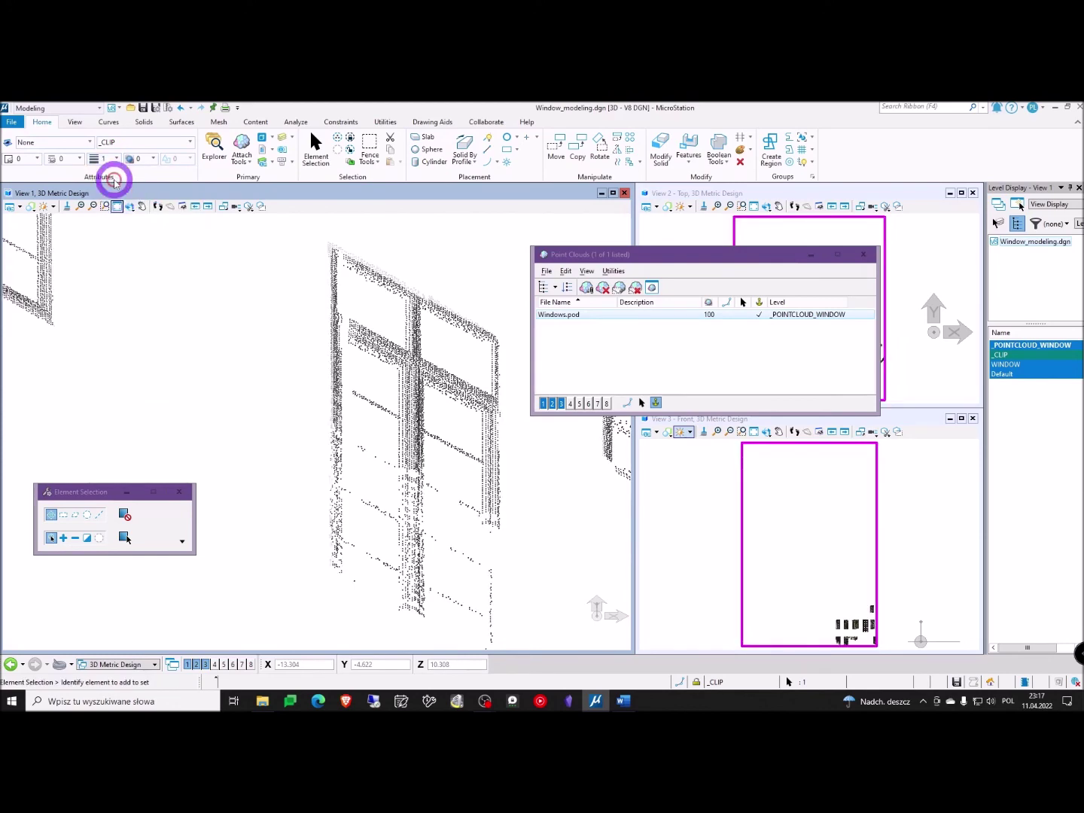
left_click(113, 160)
left_click(117, 223)
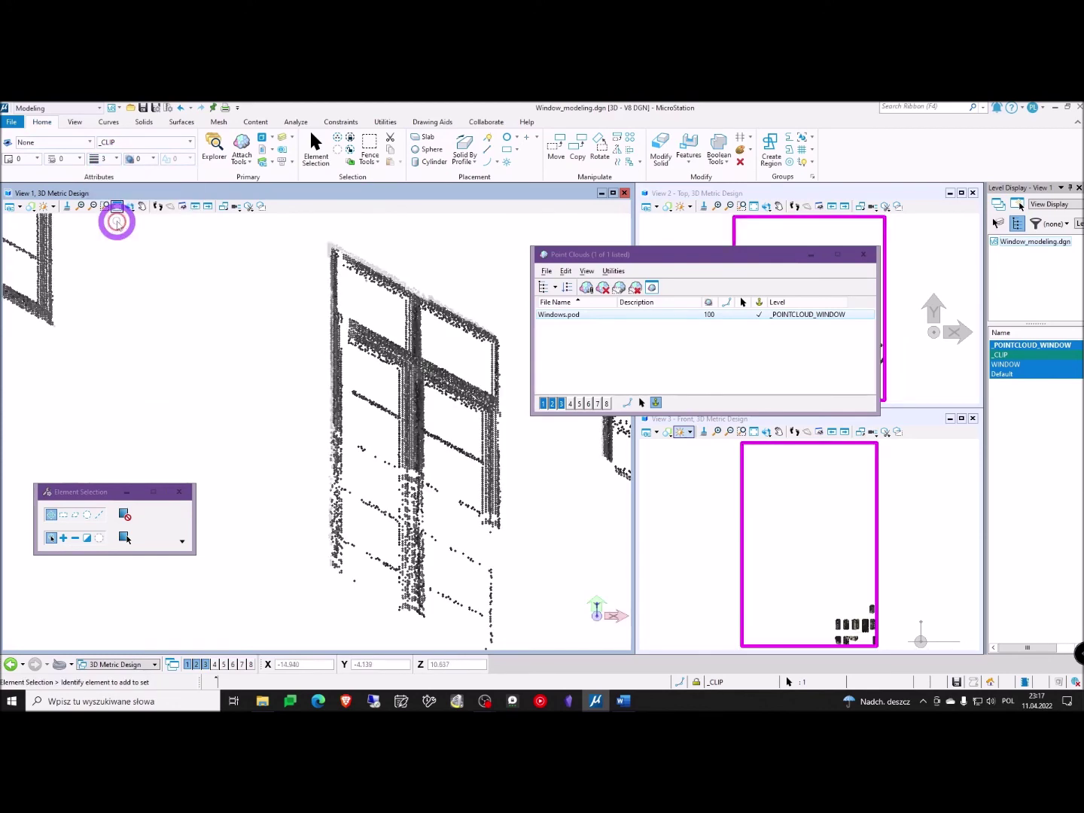
- Try line weights 1 and 2 on the selected point cloud and examine the window's points up close
left_click(117, 160)
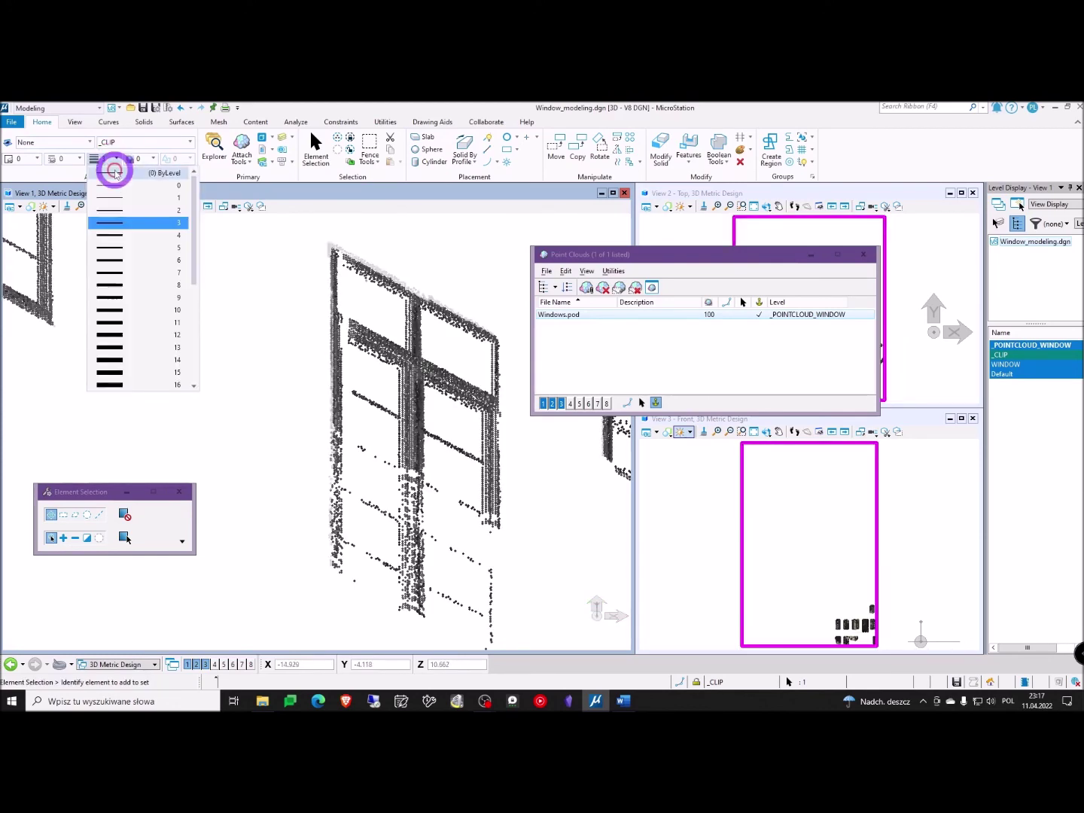
left_click(119, 198)
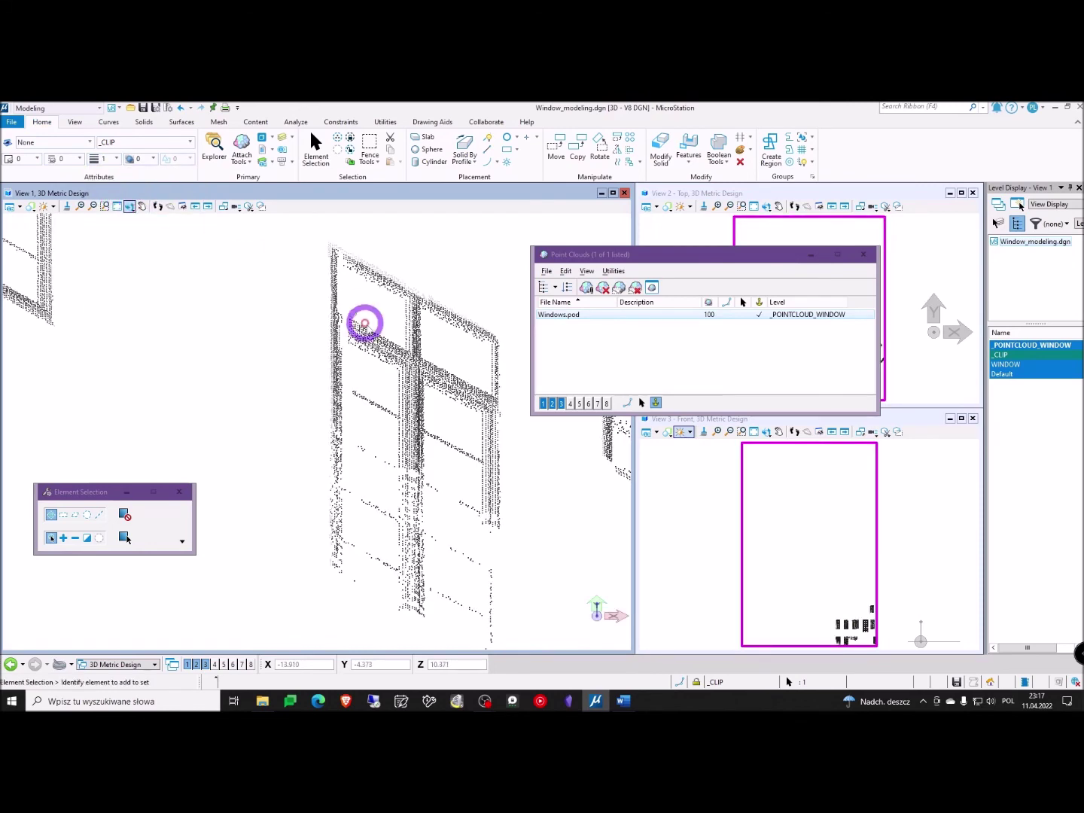
left_click(112, 159)
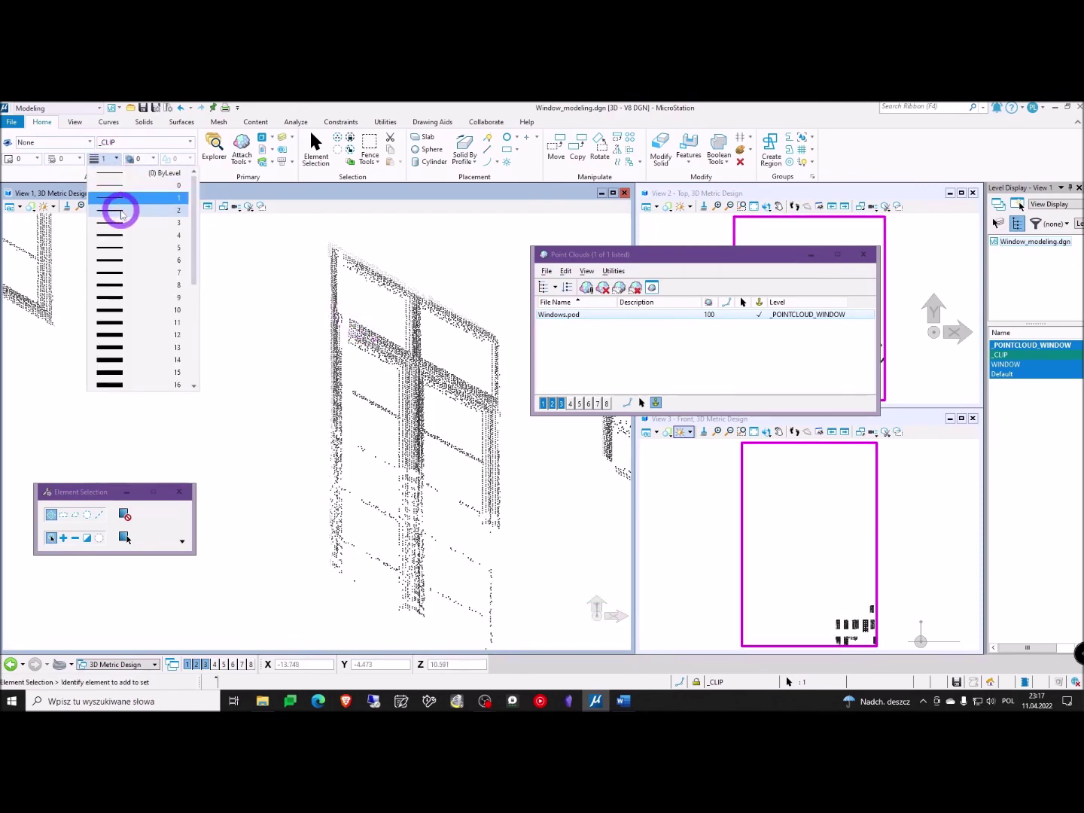
left_click(119, 210)
scroll(331, 381, "up", 3)
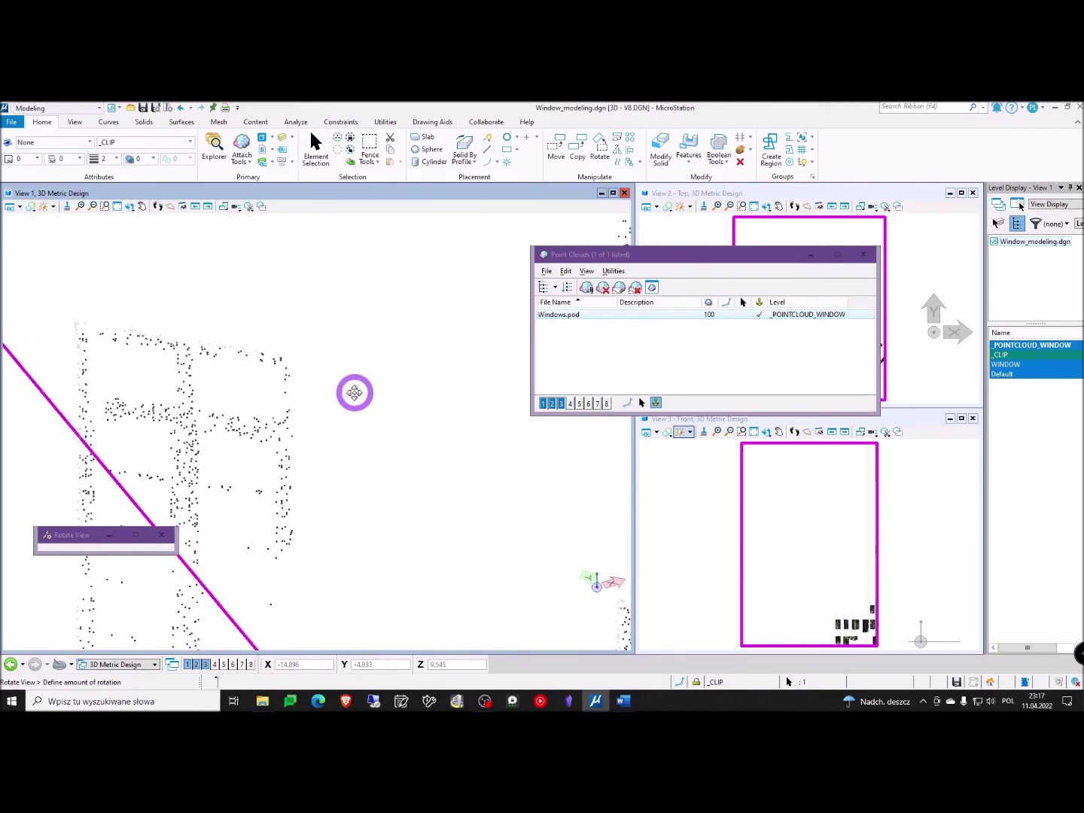
scroll(316, 397, "down", 2)
middle_click_drag(259, 410, 259, 285, "shift")
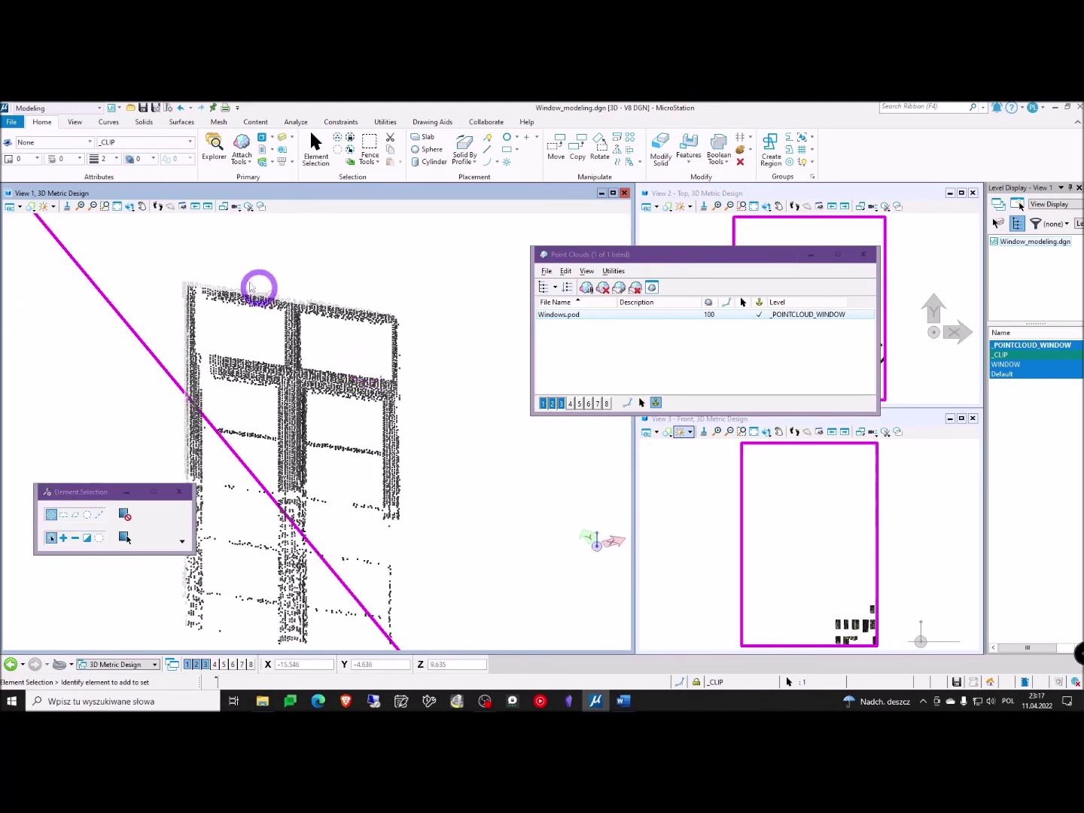
- Set the line weight of the selected point cloud to 1 and close the point cloud list
left_click(110, 160)
left_click(146, 198)
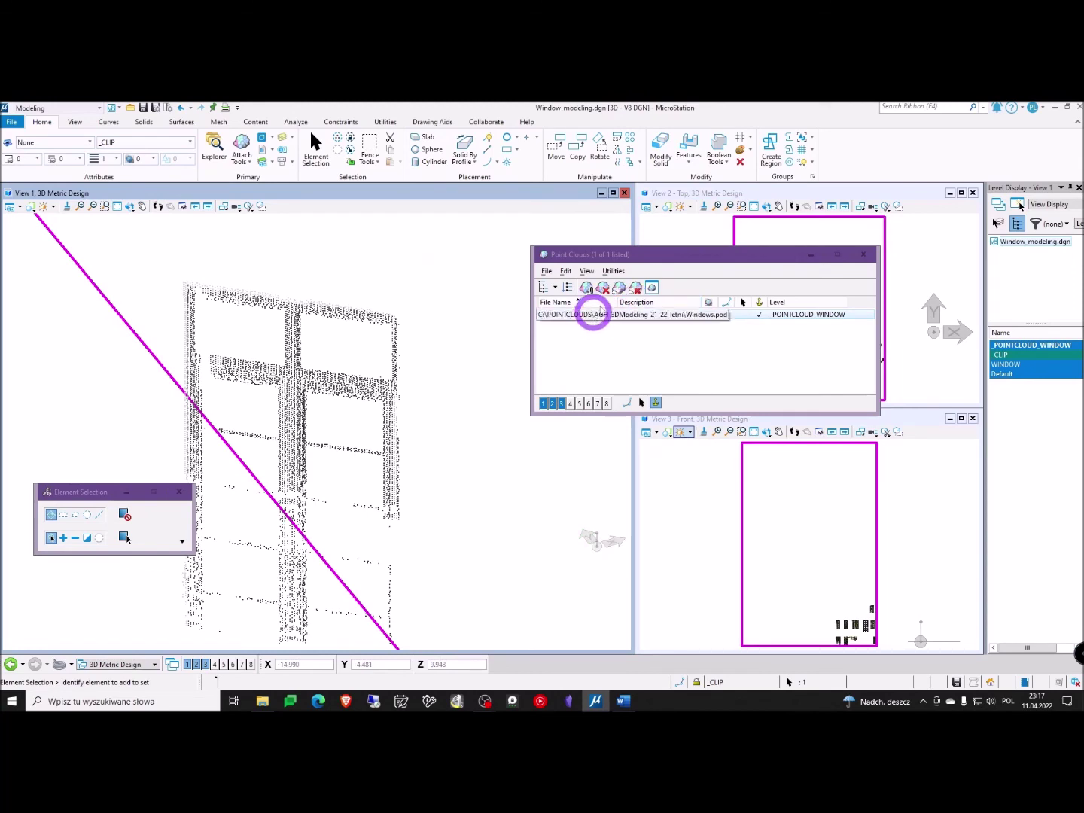
left_click(866, 256)
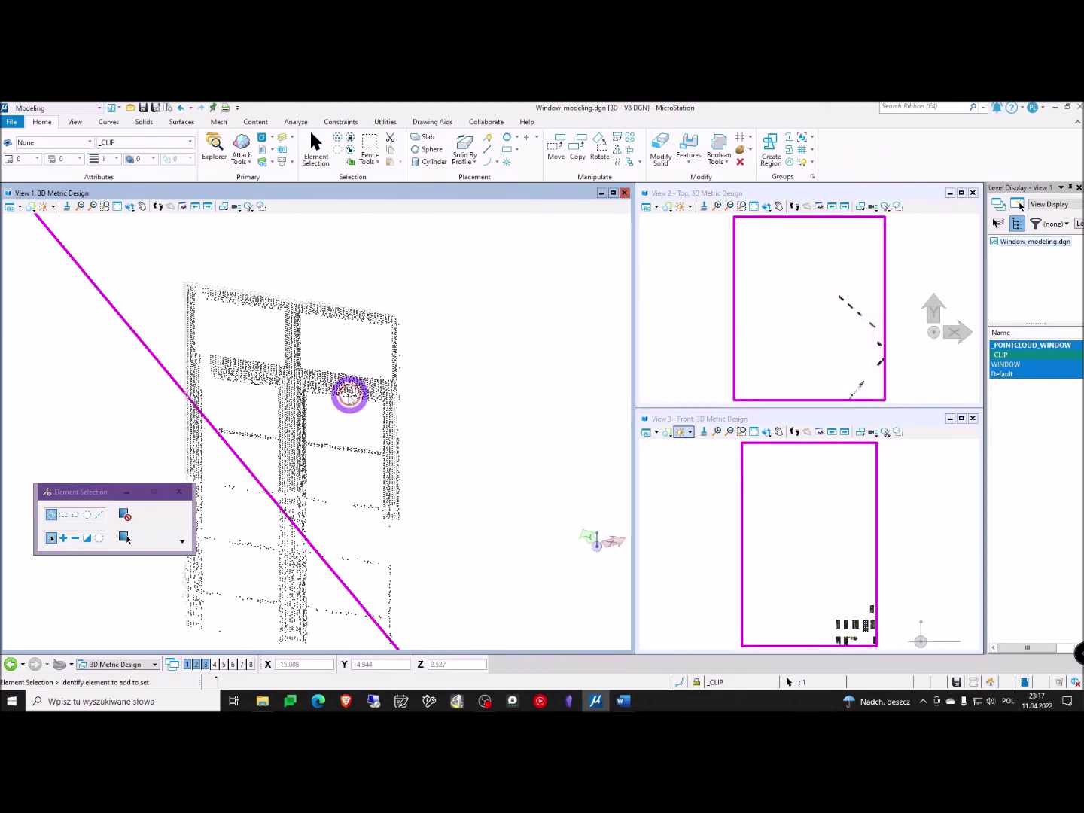
- Clear the point cloud selection and examine the windows from the other side in View 1
scroll(392, 384, "down", 6)
left_click(435, 383)
scroll(435, 383, "down", 3)
middle_click_drag(491, 408, 324, 374, "shift")
scroll(353, 402, "up", 4)
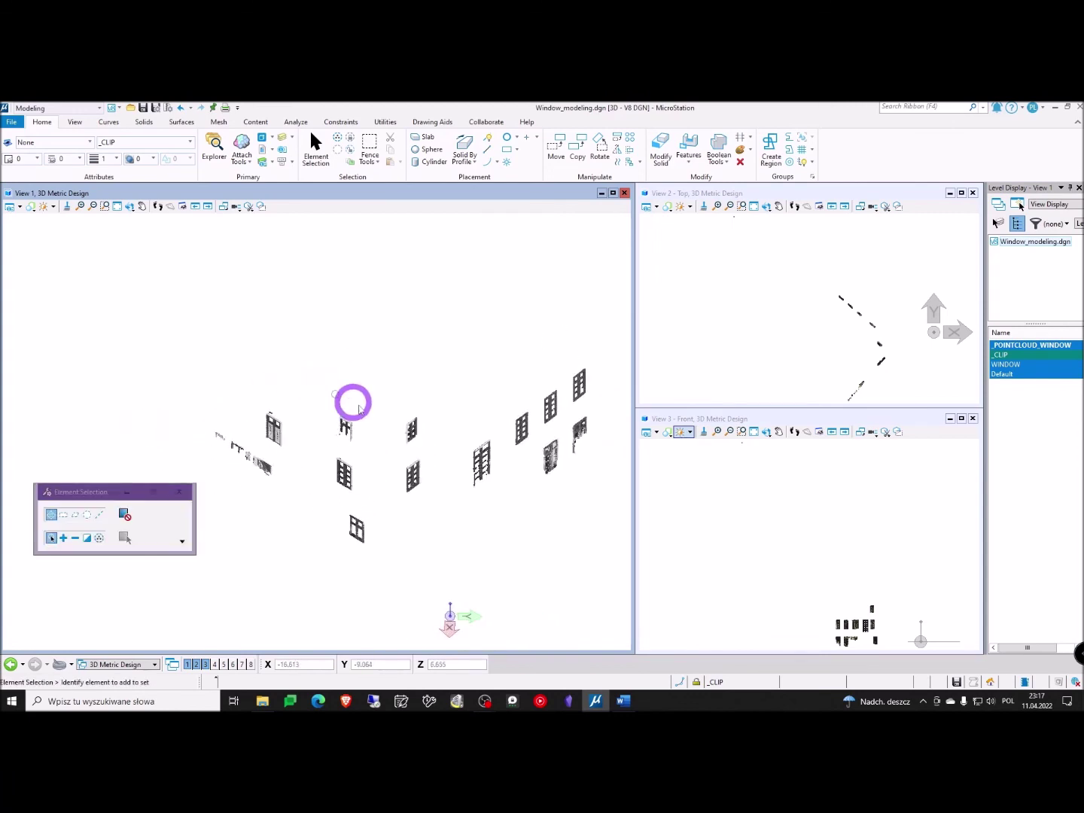
middle_click_drag(399, 380, 424, 342)
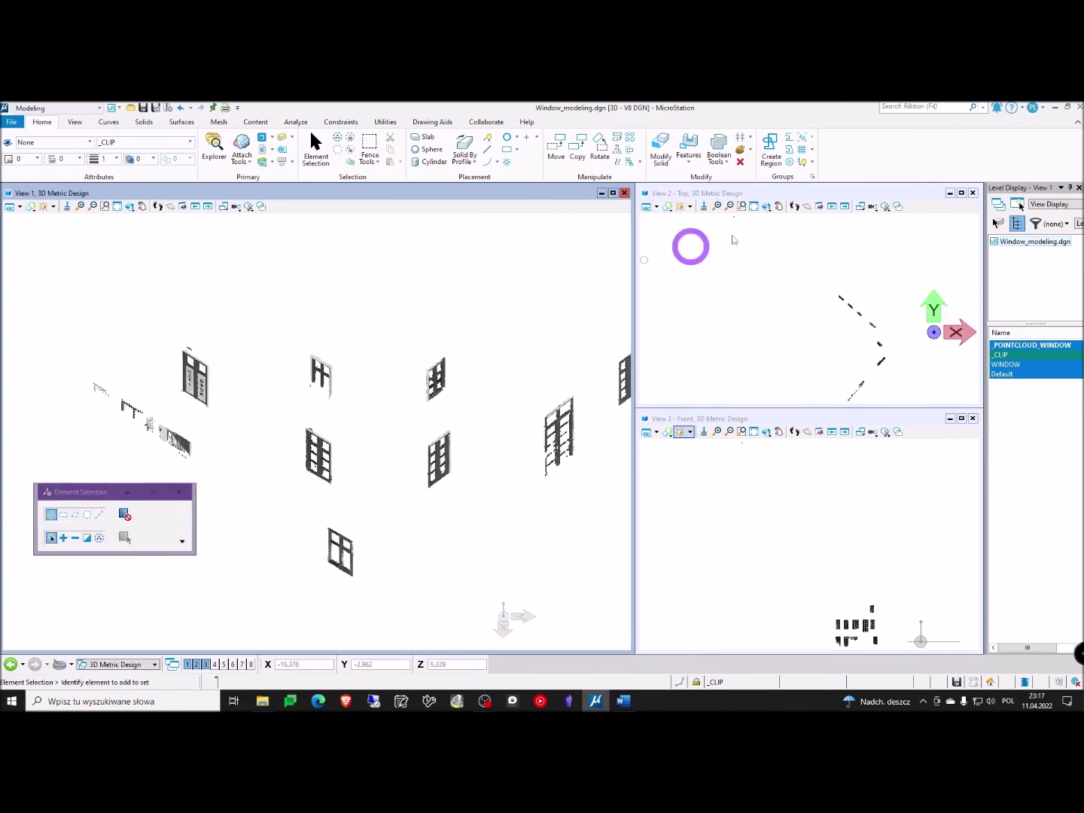